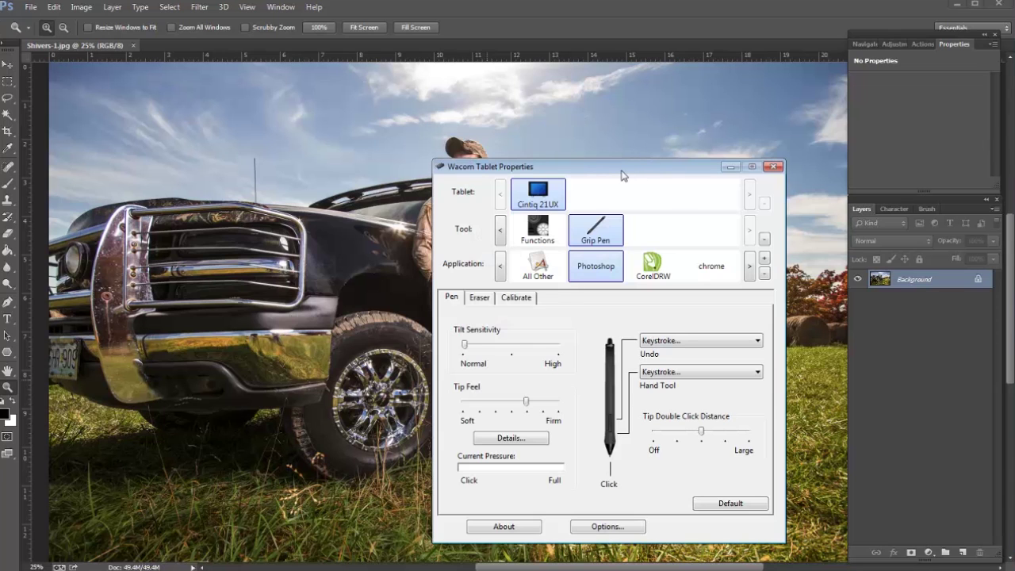
Look at the Grip Pen settings for the CorelDRW application and return to those for Photoshop.
left_click_drag(622, 174, 665, 122)
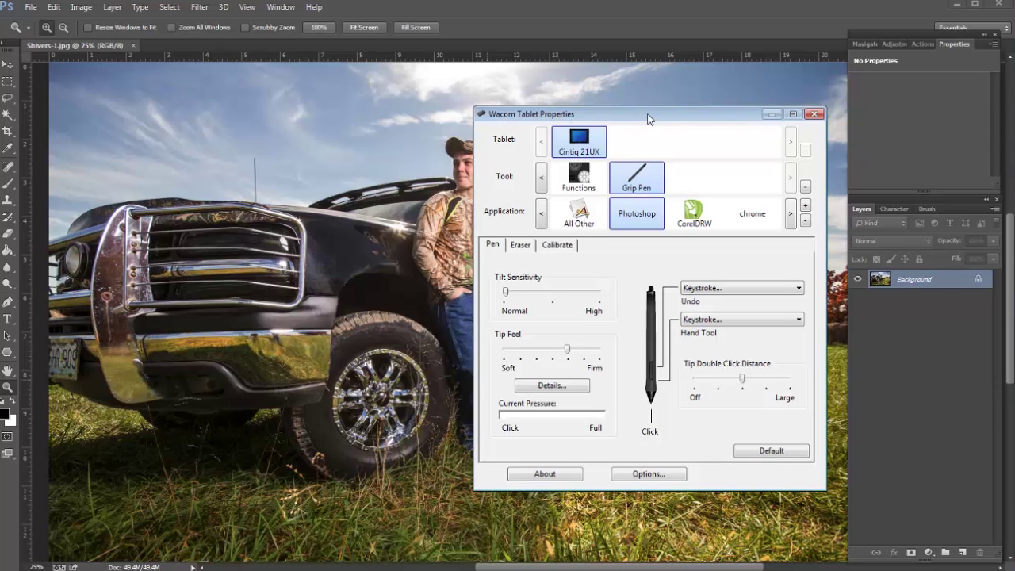
left_click_drag(648, 113, 651, 104)
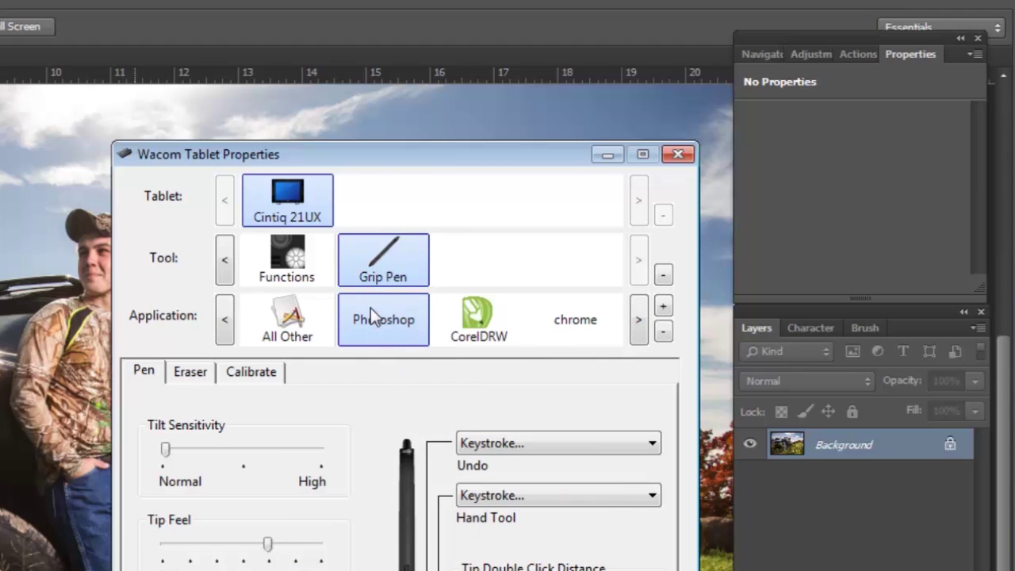
left_click(482, 320)
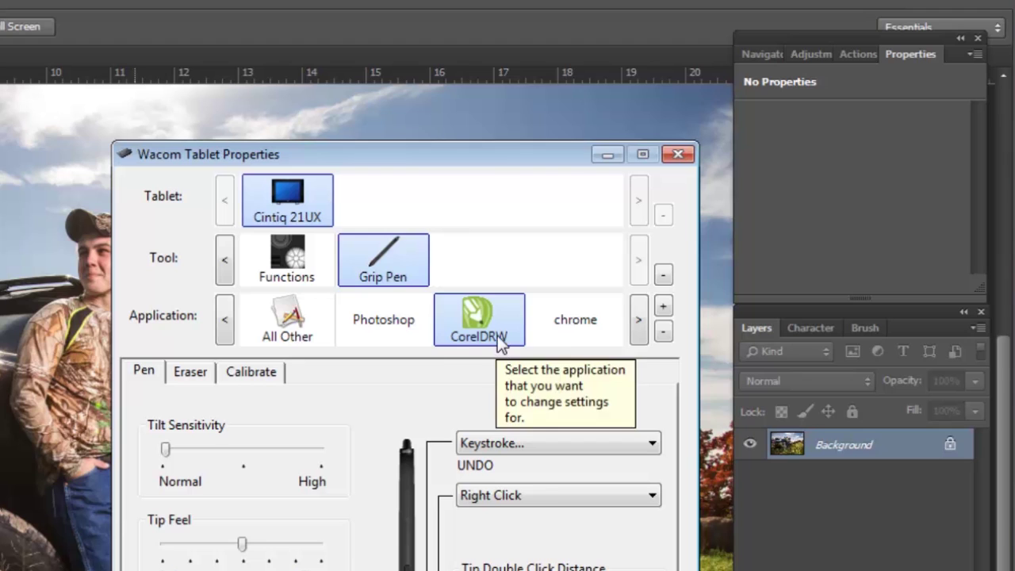
left_click(388, 325)
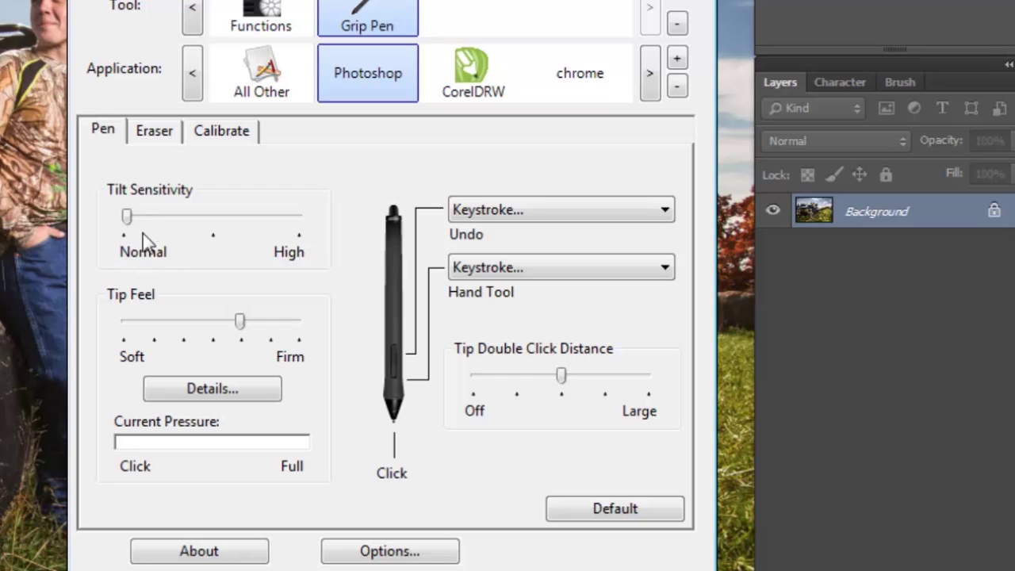
mouse_move(125, 214)
left_click(23, 278)
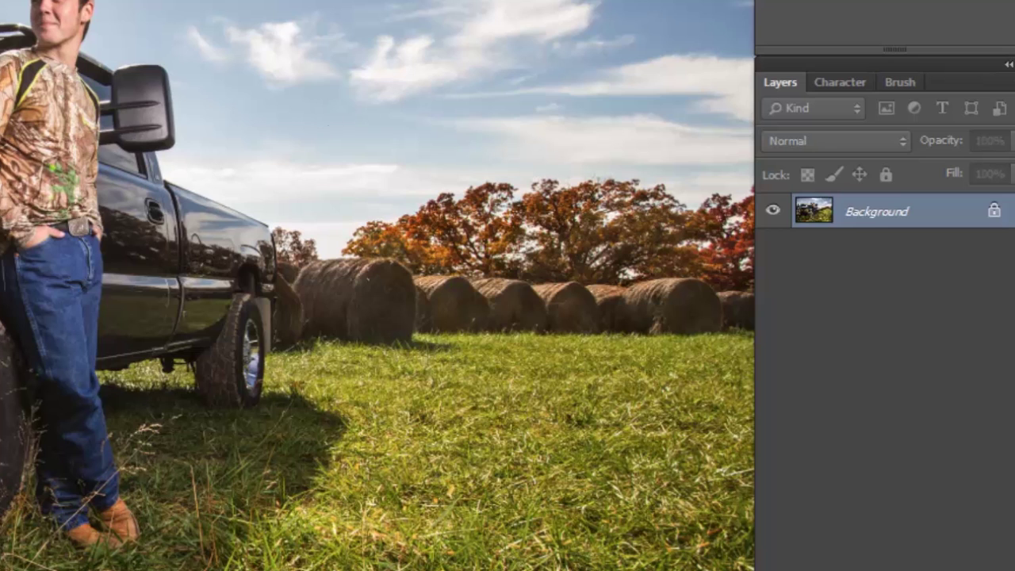
mouse_move(231, 124)
left_mouse_down()
mouse_move(283, 97)
mouse_move(325, 98)
mouse_move(287, 154)
mouse_move(287, 176)
mouse_move(378, 126)
mouse_move(389, 150)
mouse_move(333, 199)
mouse_move(407, 168)
mouse_move(481, 154)
mouse_move(315, 248)
mouse_move(300, 347)
mouse_move(376, 417)
mouse_move(251, 481)
left_mouse_up()
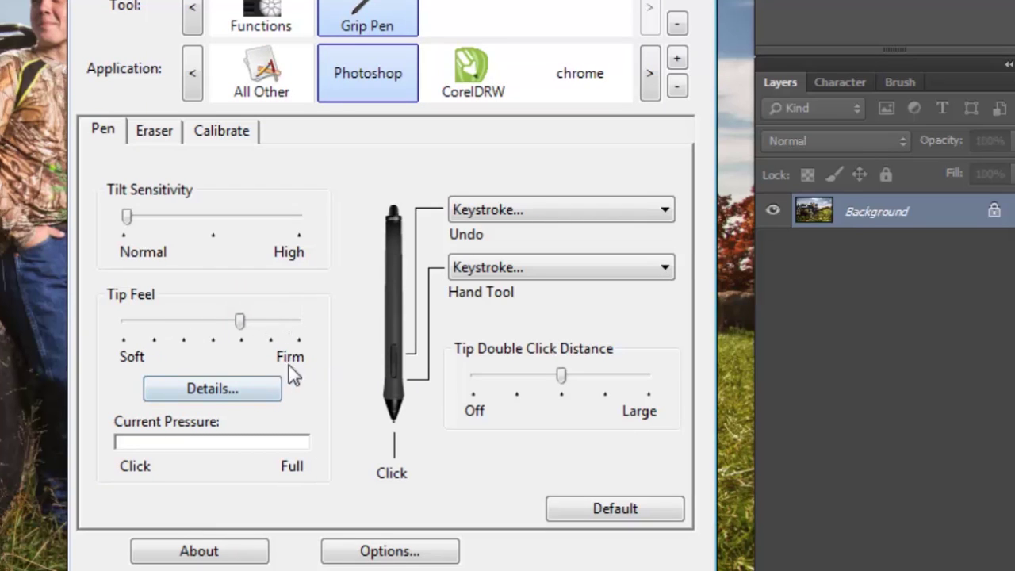
Test the Grip Pen's current tip pressure with several pen taps.
left_click(232, 468)
left_click(220, 468)
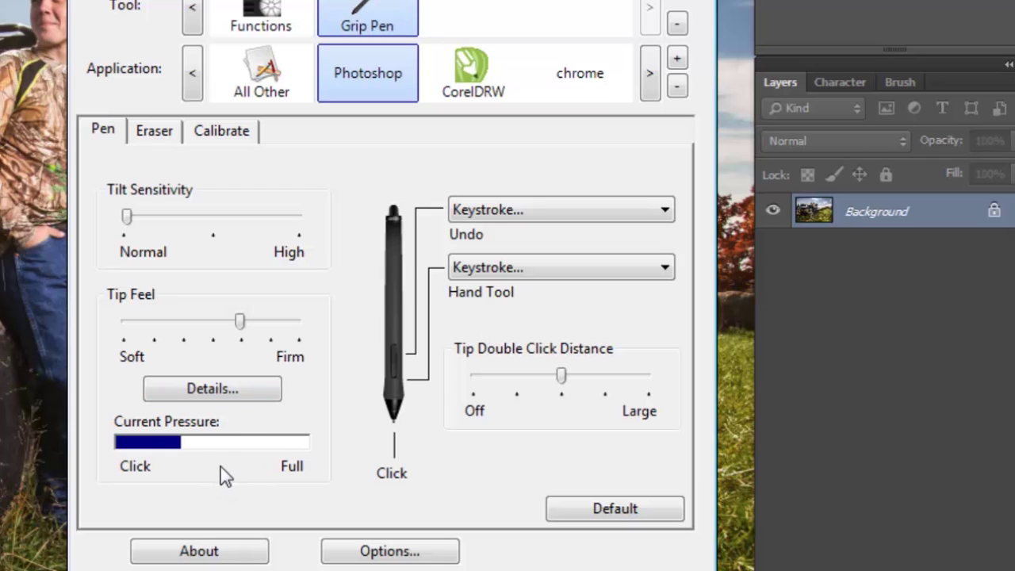
left_click(227, 469)
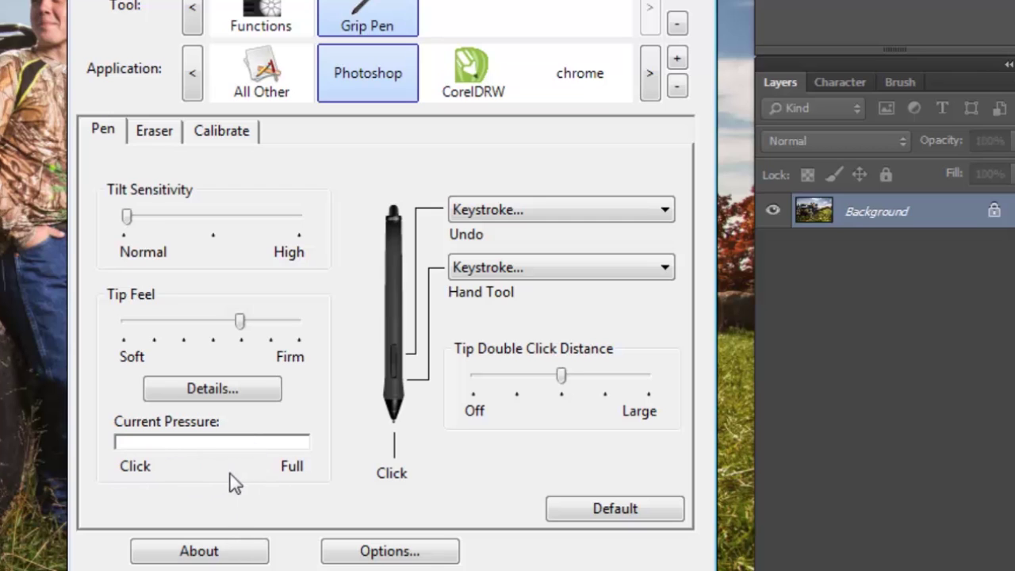
left_click(236, 471)
Test a Tip Feel one notch from Soft, and set it to one notch below Firm with another pressure test.
left_click(237, 322)
left_click_drag(238, 322, 151, 326)
left_click(218, 471)
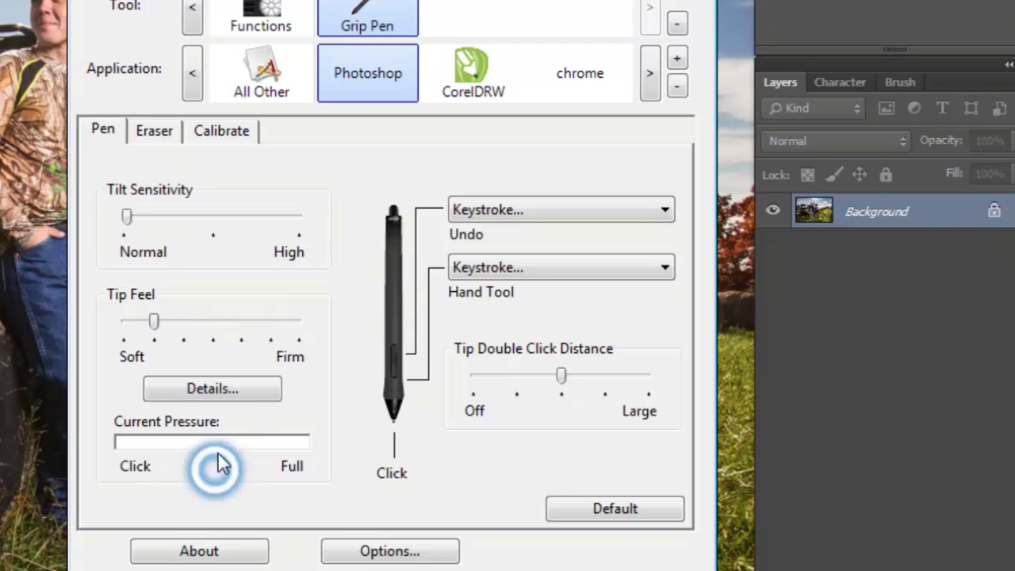
left_click_drag(154, 323, 268, 325)
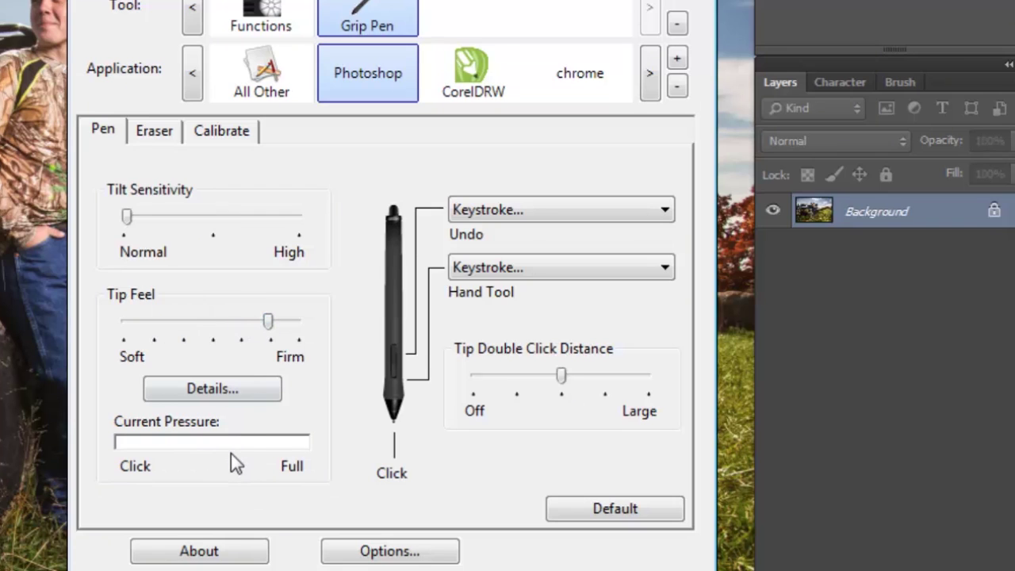
left_click(223, 494)
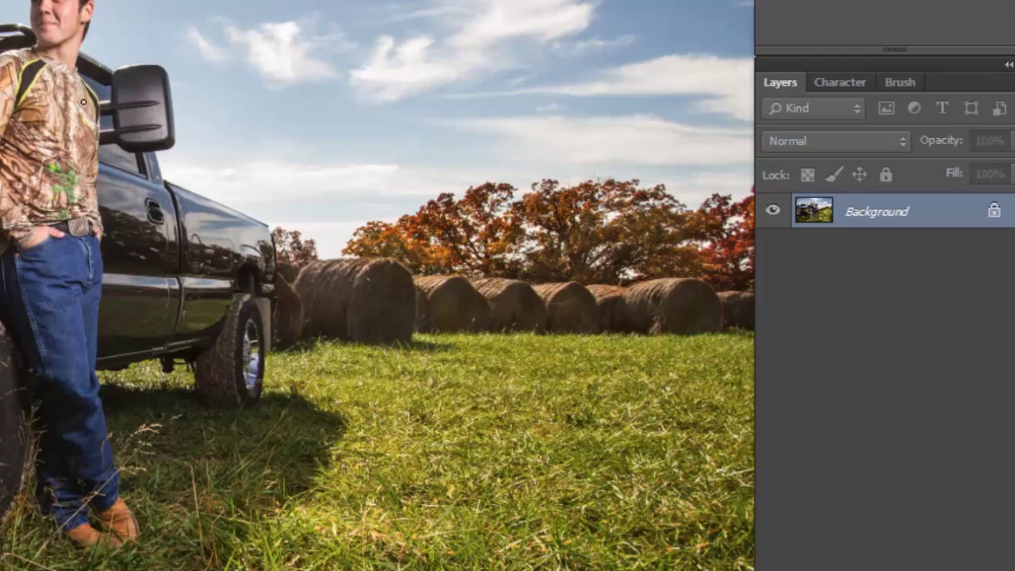
Pan around the truck photo in Photoshop with the Hand tool.
key("space")
left_click_drag(164, 38, 340, 39)
left_click_drag(8, 230, 235, 54)
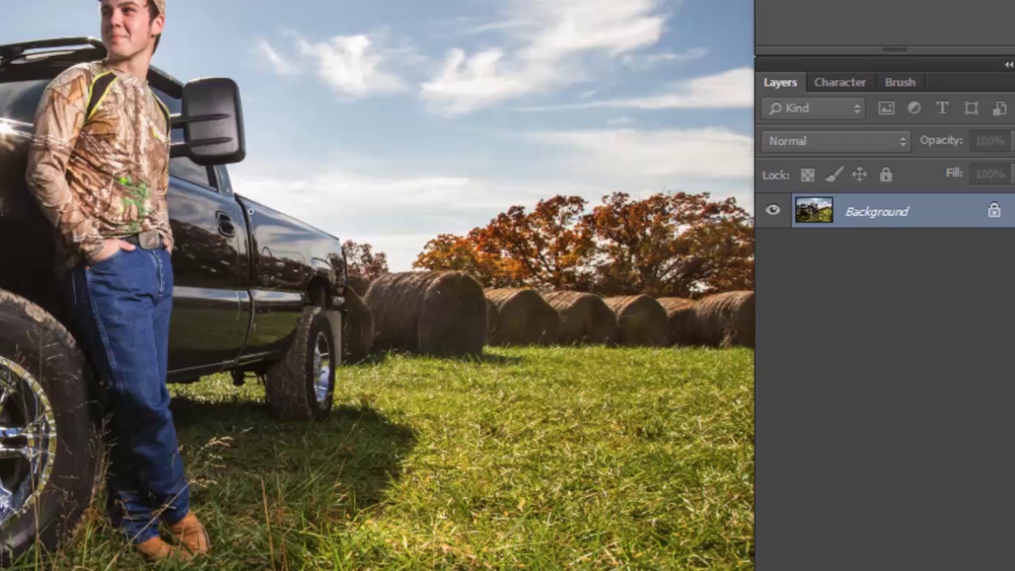
left_click_drag(145, 87, 150, 141)
left_click_drag(151, 411, 100, 152)
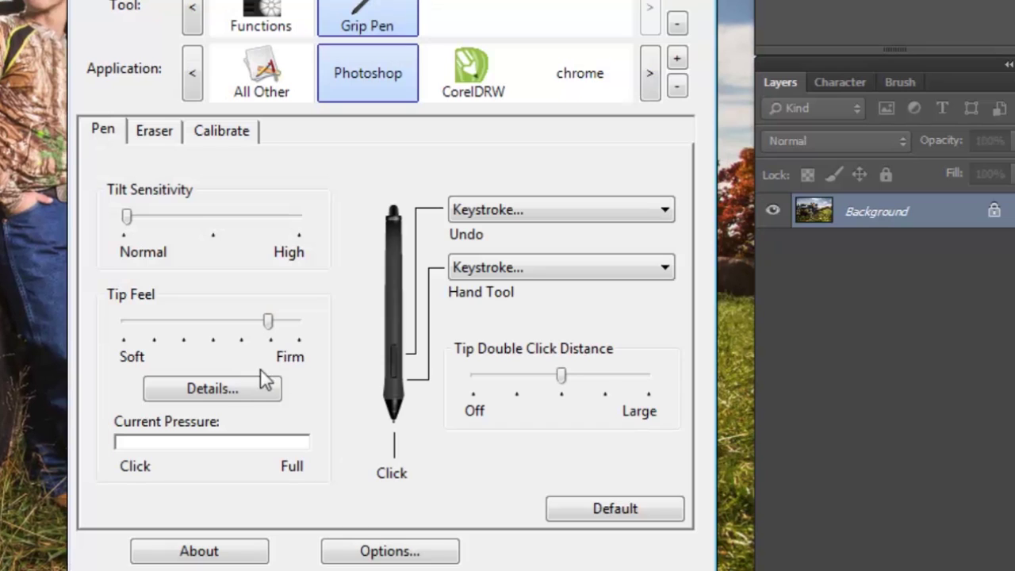
Redefine the lower pen button's keystroke as Space with the name Hand Tool, and test it by panning the photo.
left_click(496, 267)
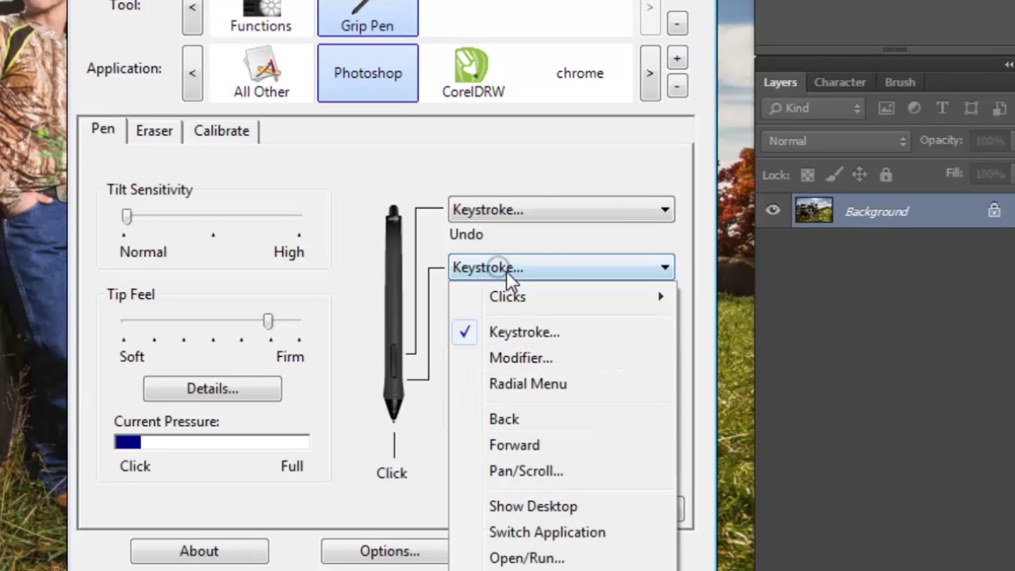
left_click(524, 334)
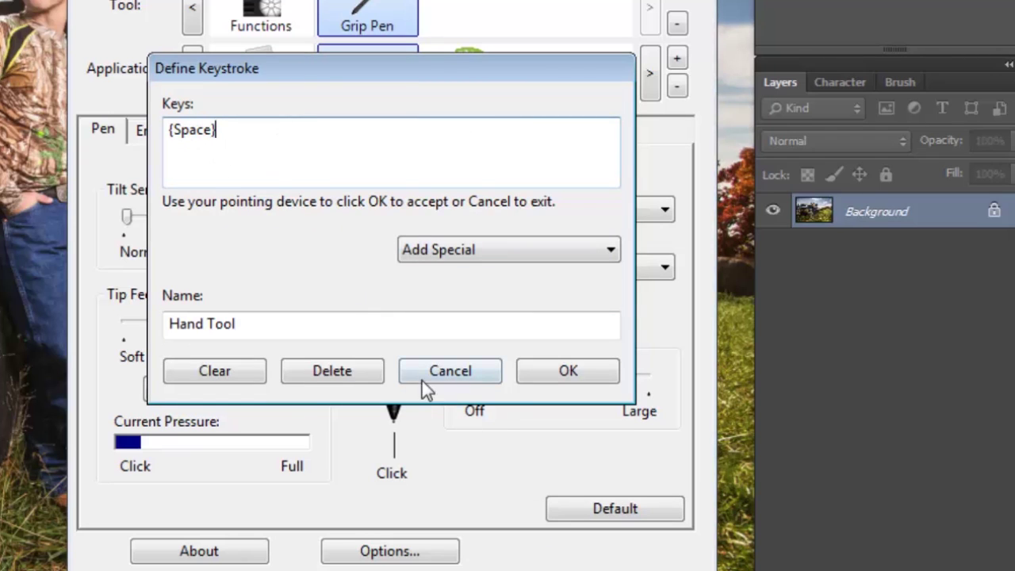
left_click(234, 374)
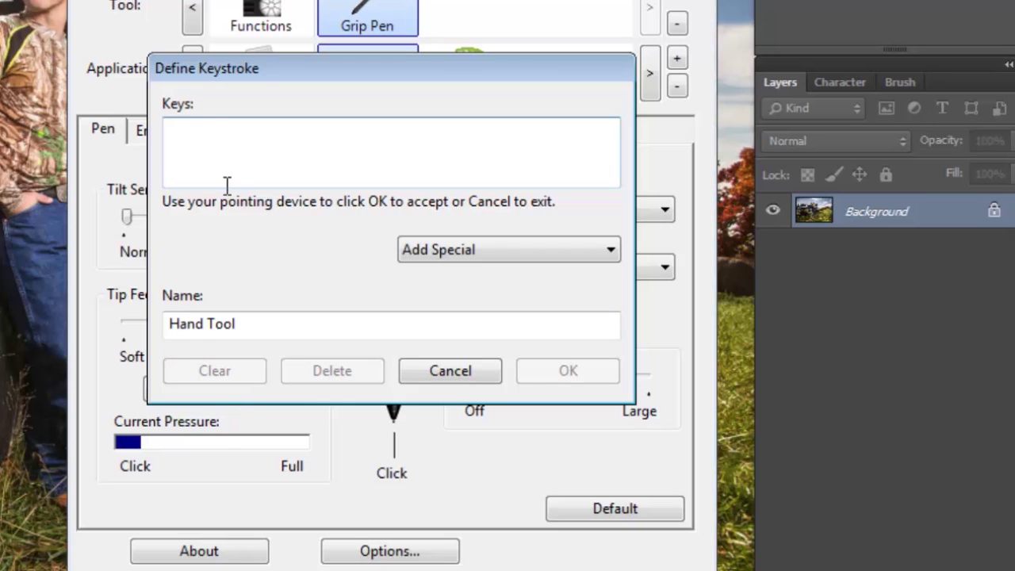
key("space")
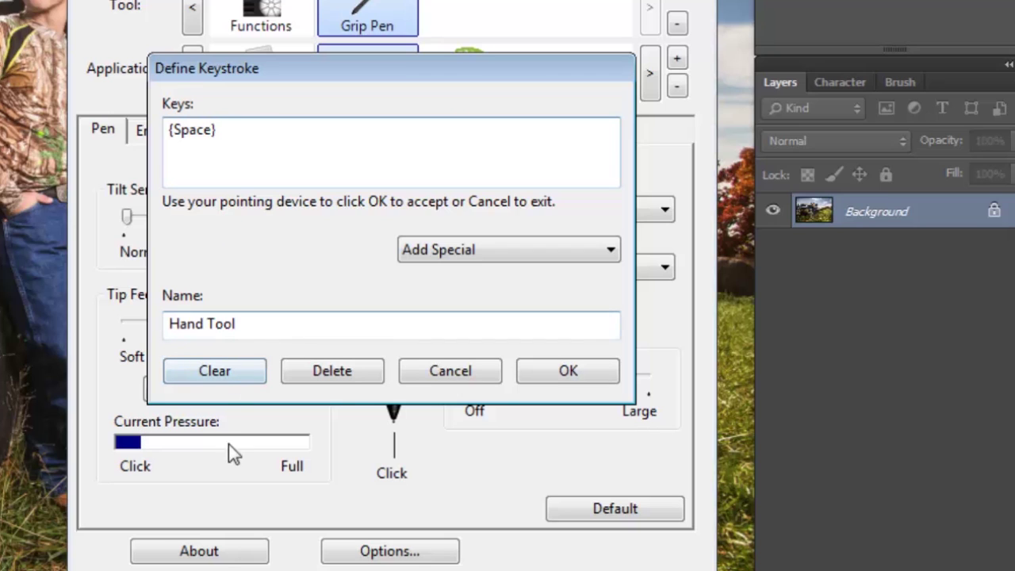
left_click(560, 373)
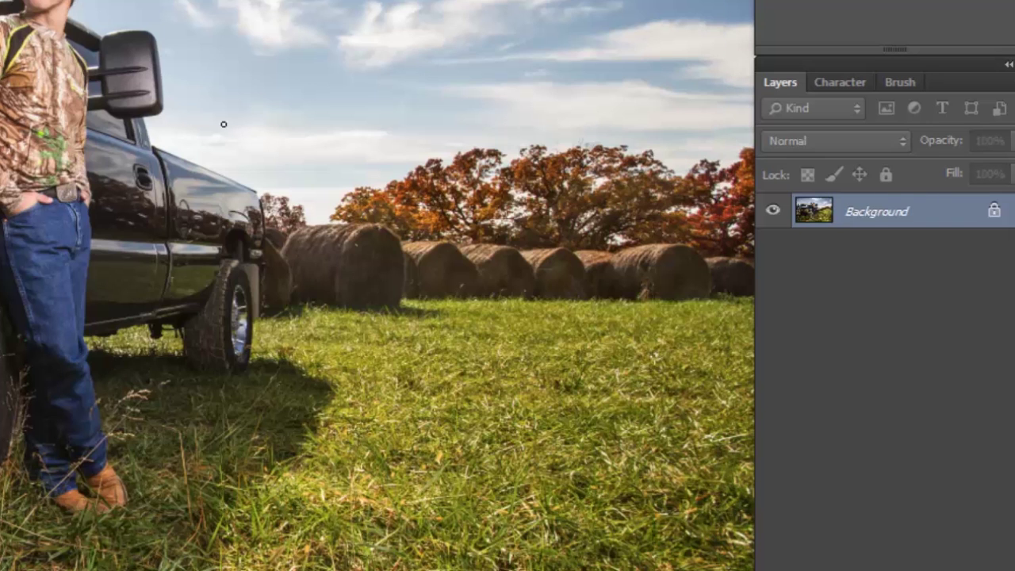
left_click_drag(224, 124, 220, 154)
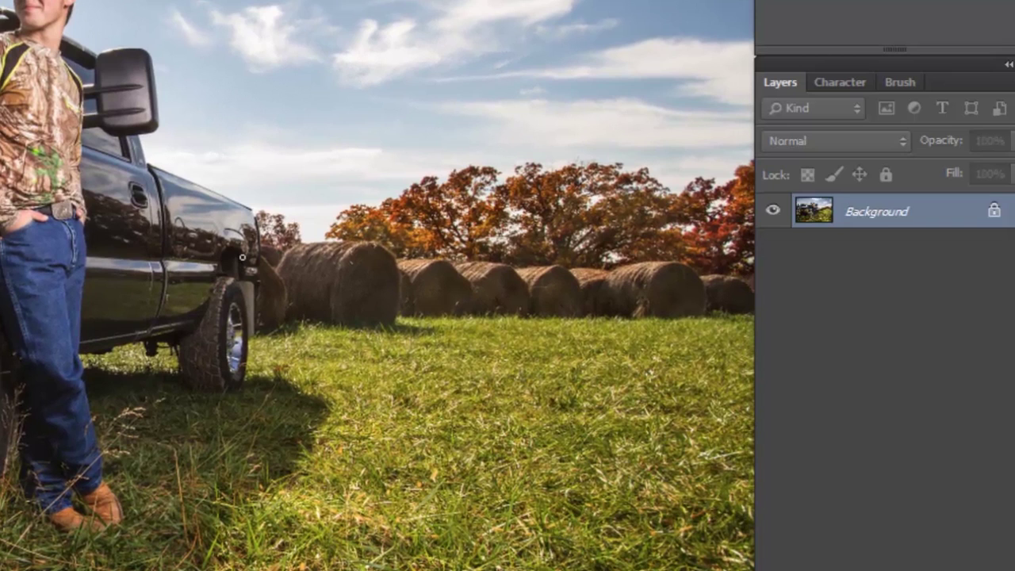
Confirm the upper pen button's keystroke as Ctrl+Alt+Z with the name Undo in Wacom Tablet Properties.
key("alt+Tab")
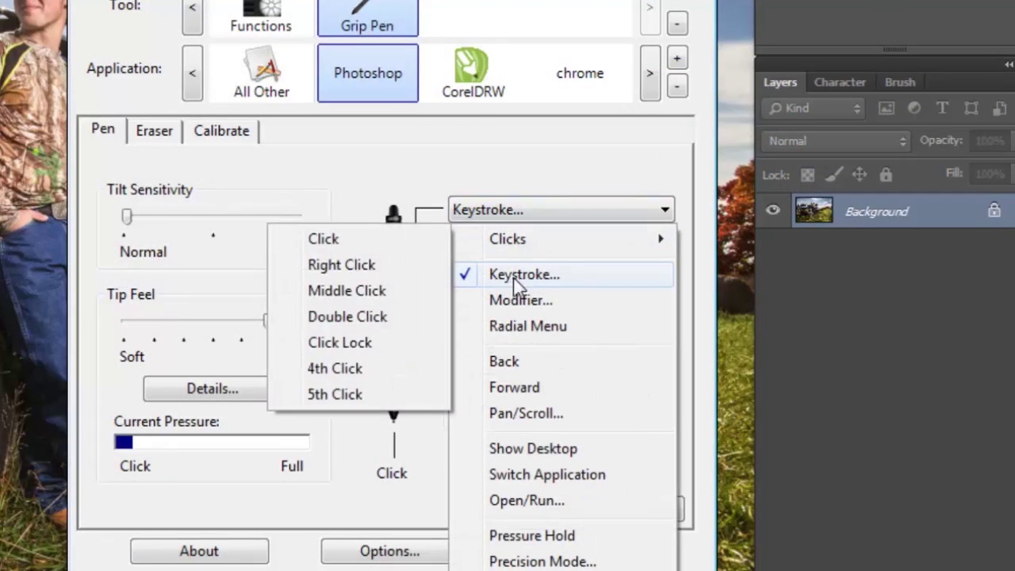
left_click(520, 277)
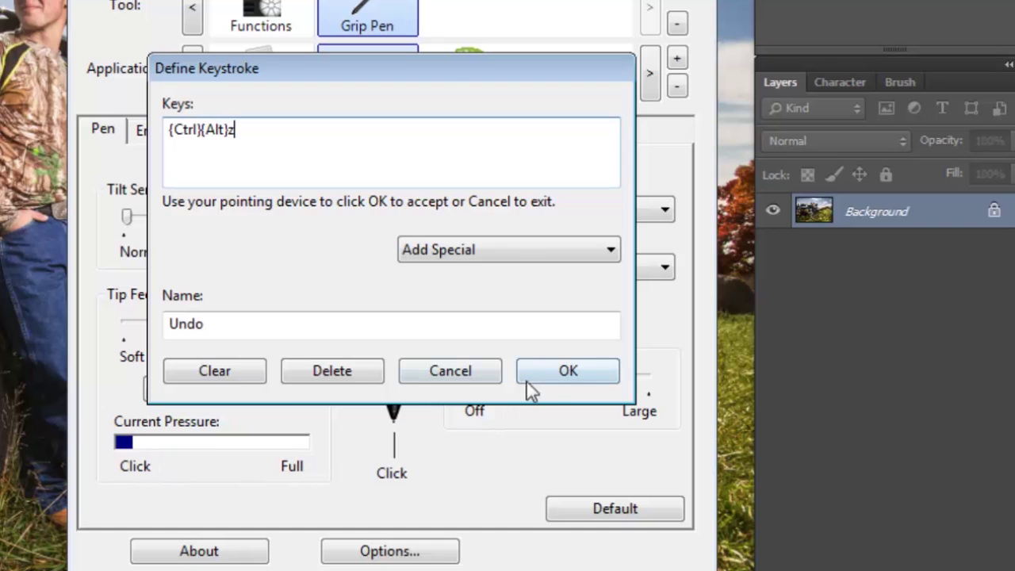
left_click(570, 378)
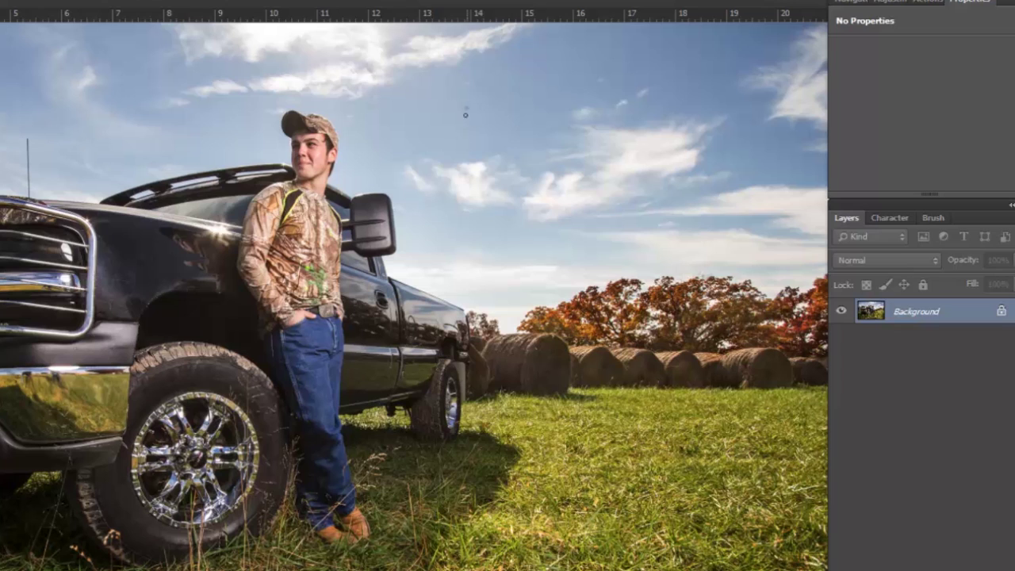
Draw six slanted dark brush strokes side by side across the sky in the photo.
left_click_drag(465, 111, 434, 241)
left_click_drag(509, 106, 468, 263)
left_click_drag(563, 101, 530, 240)
left_click_drag(612, 98, 579, 233)
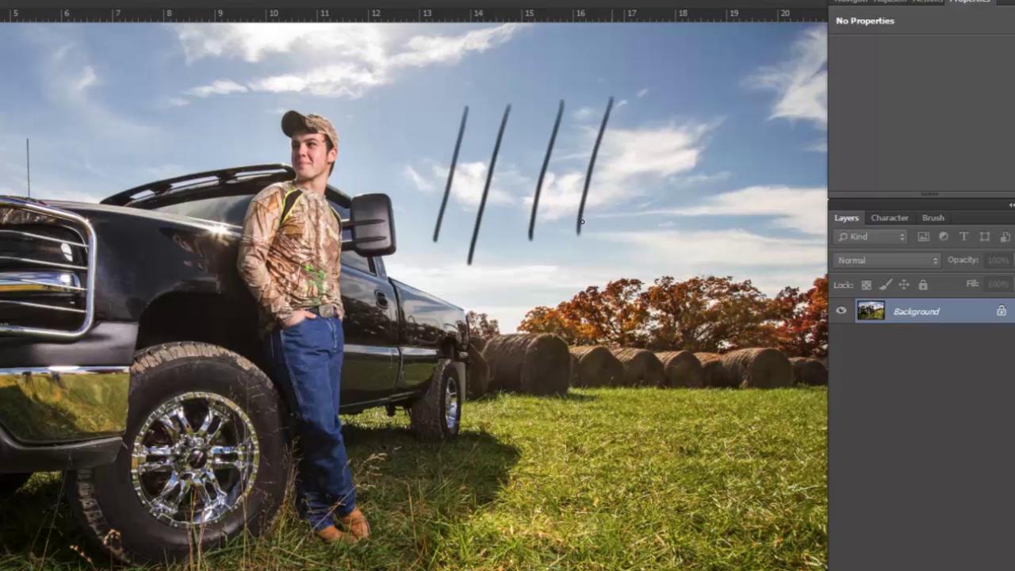
left_click_drag(656, 87, 614, 225)
left_click_drag(708, 70, 664, 215)
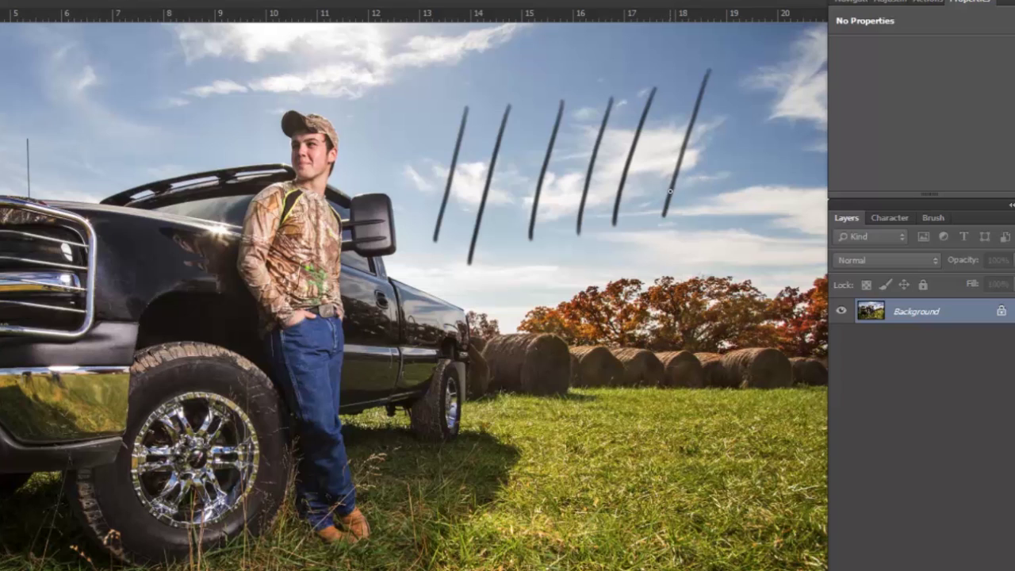
Undo all six brush strokes in the sky one after another.
key("ctrl+z")
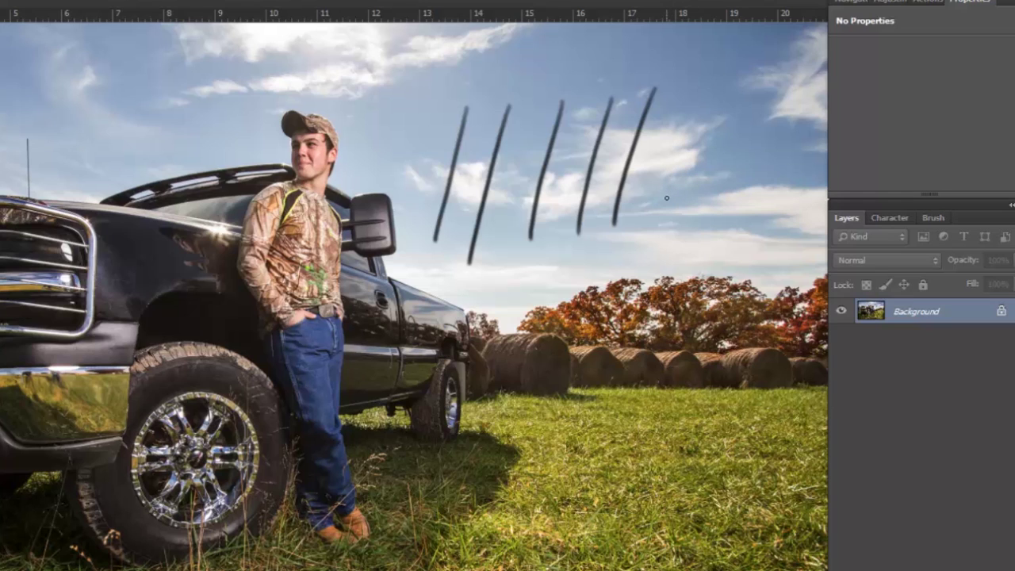
key("ctrl+alt+z")
key("ctrl+alt+z")
key("ctrl+alt+z")
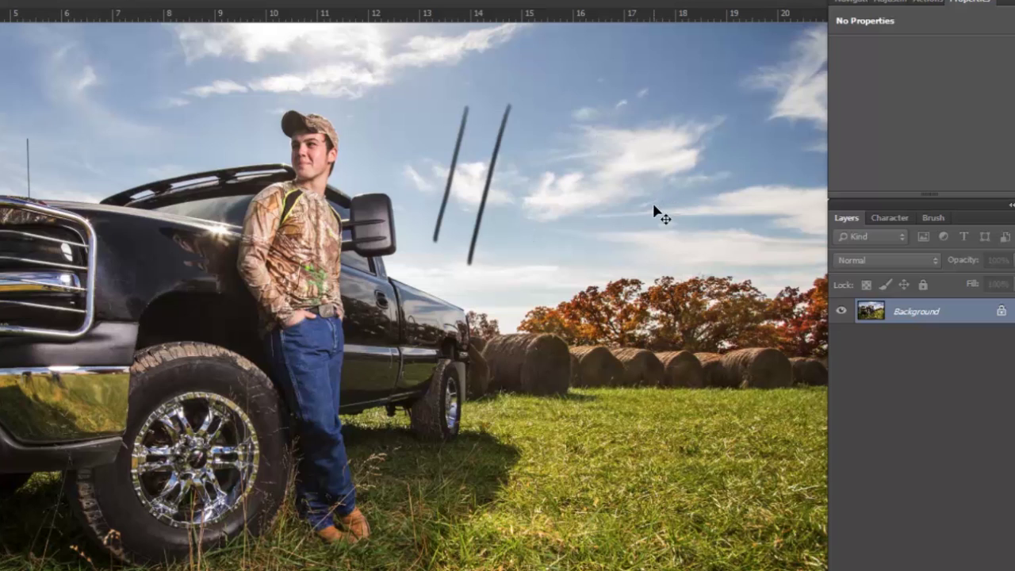
key("ctrl+alt+z")
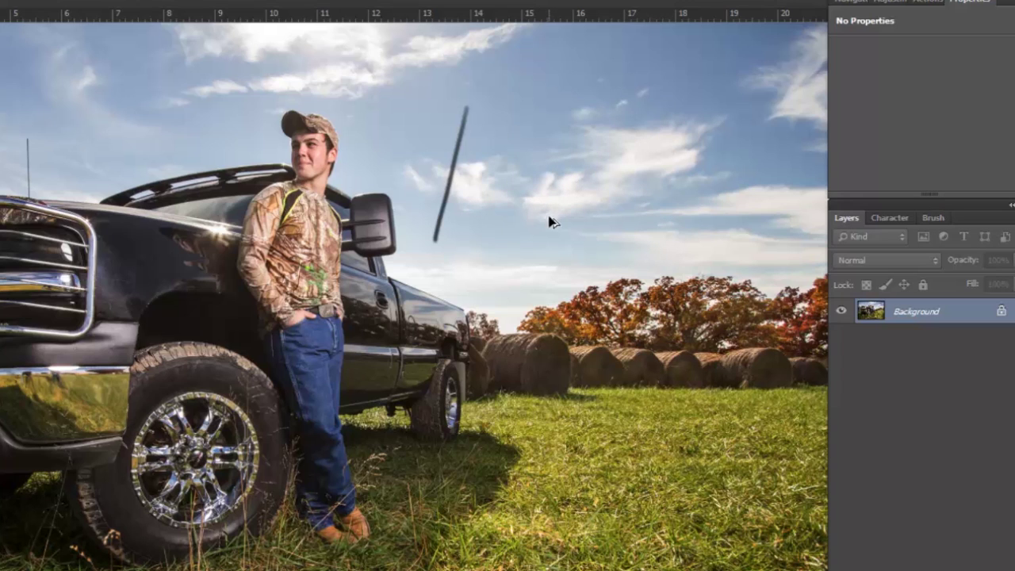
key("ctrl+alt+z")
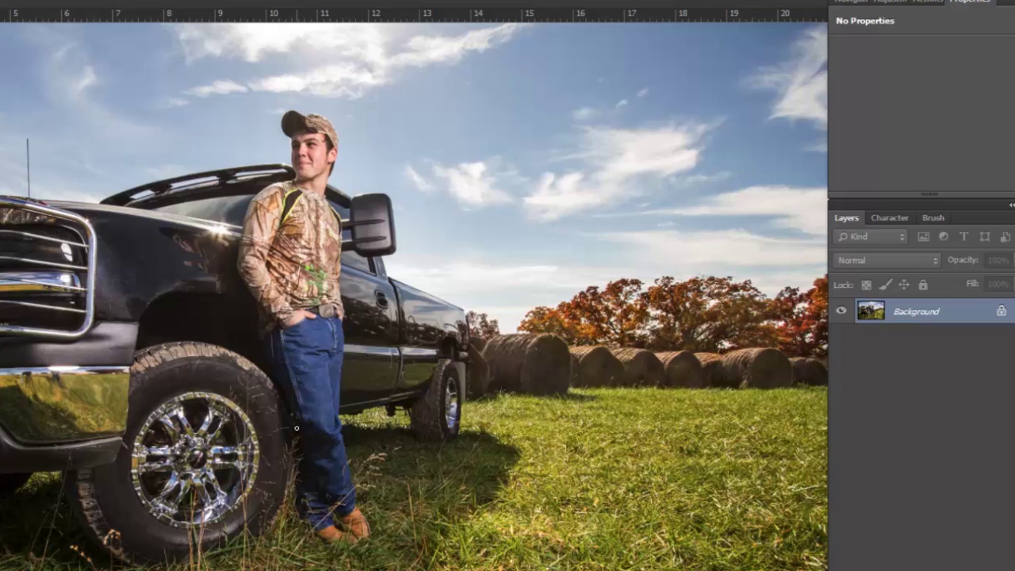
Review the Grip Pen's eraser function options, keeping Erase, and view its calibration settings in Wacom Tablet Properties.
key("alt+Tab")
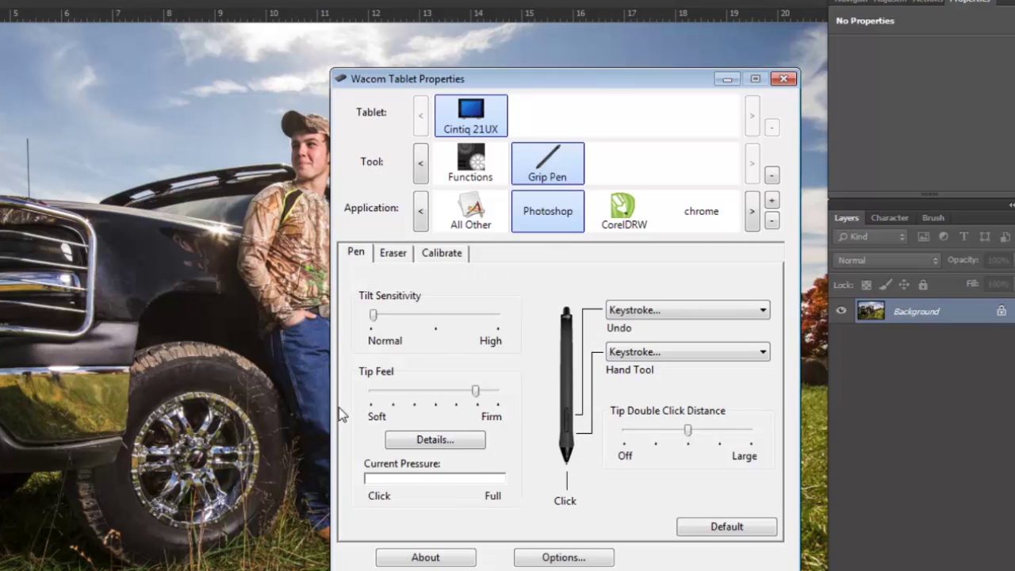
left_click(393, 254)
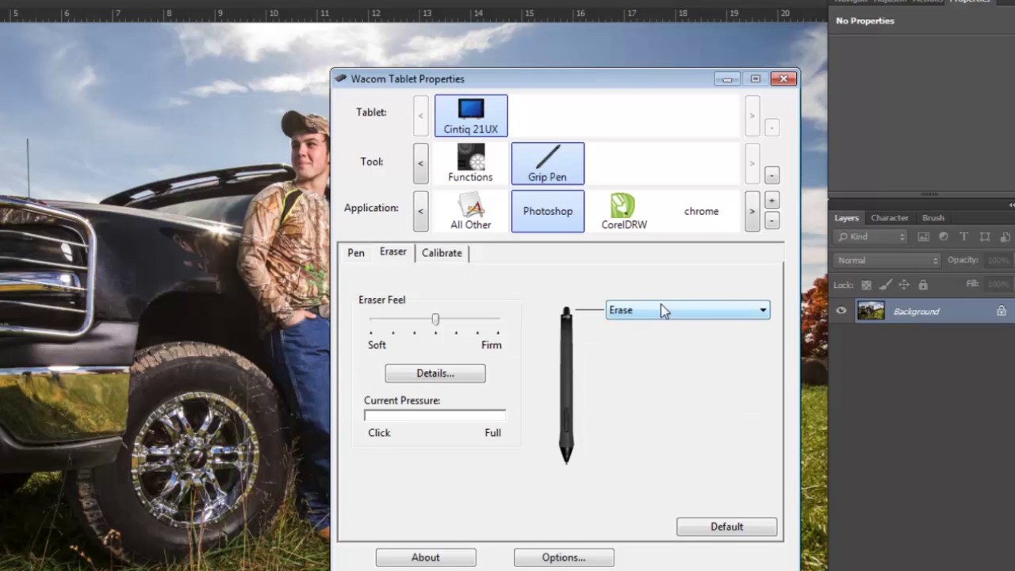
left_click(680, 311)
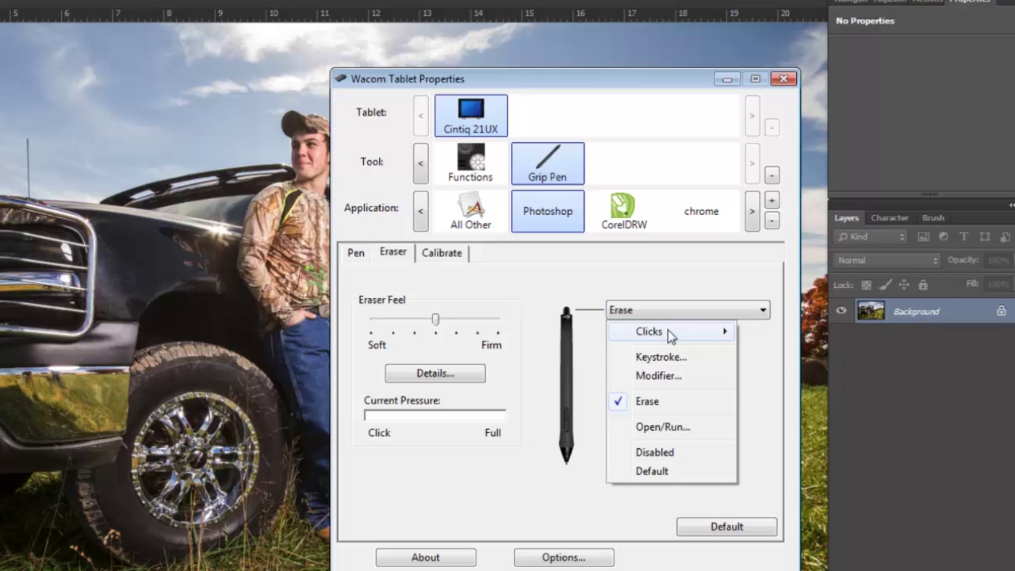
mouse_move(690, 337)
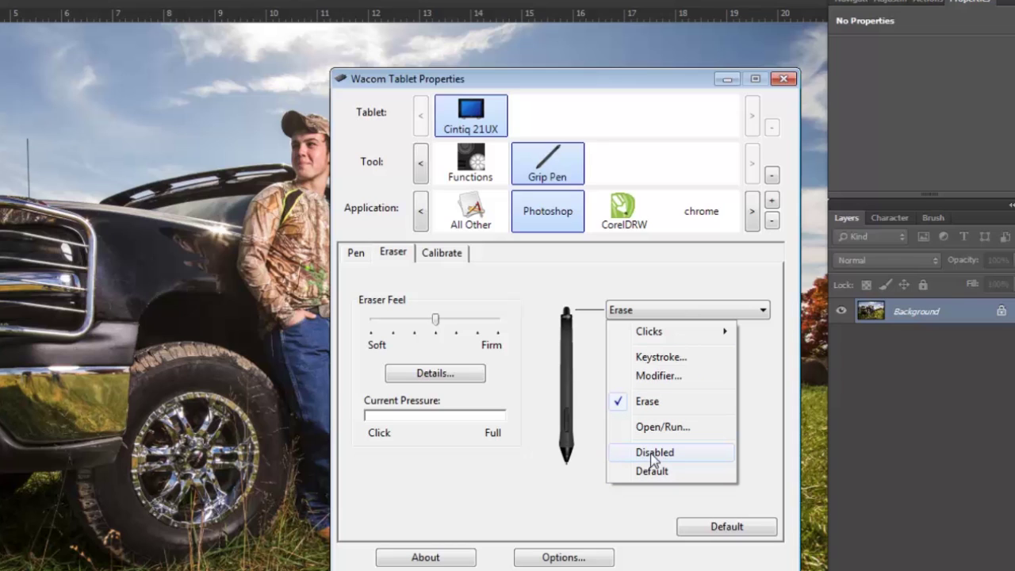
left_click(579, 480)
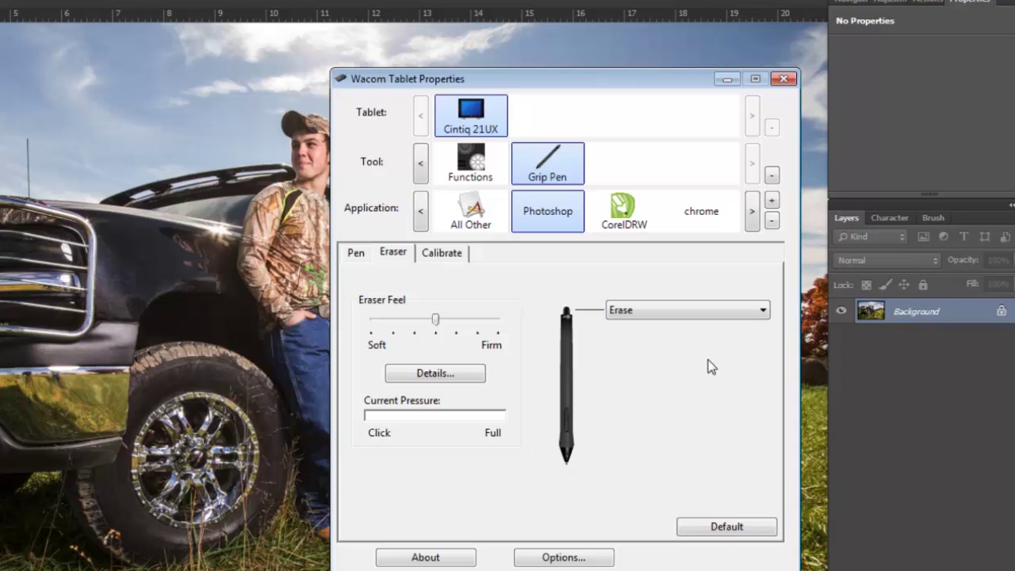
left_click(444, 254)
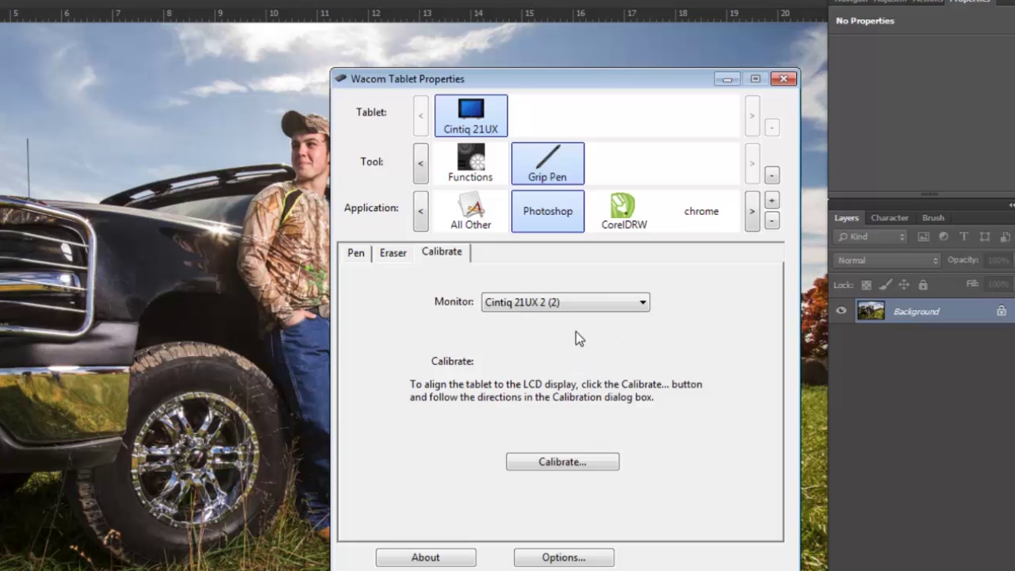
Review the tablet's Photoshop ExpressKey assignments for both sides, and view the on-screen radial menu over the photo.
left_click(472, 163)
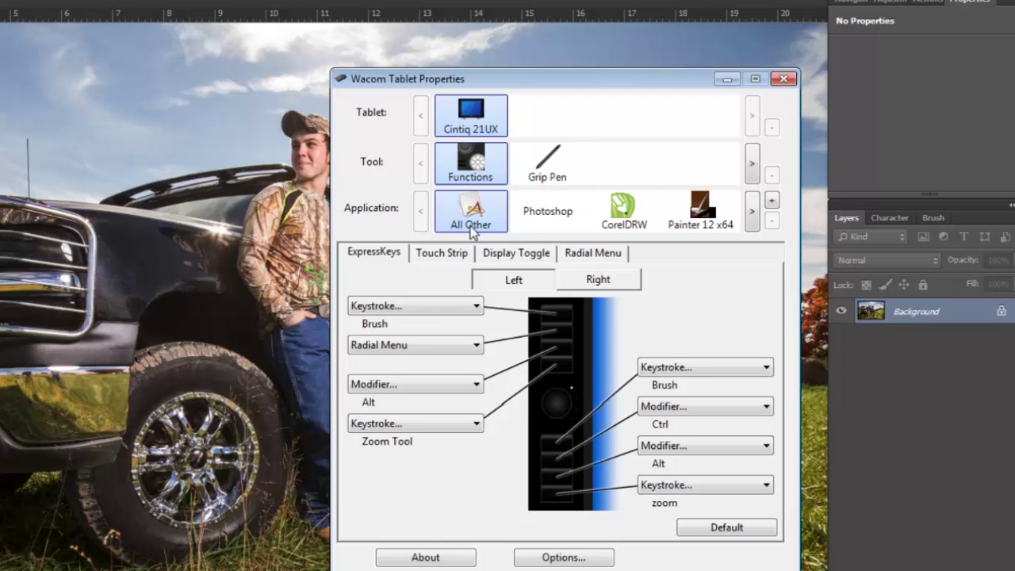
left_click(553, 221)
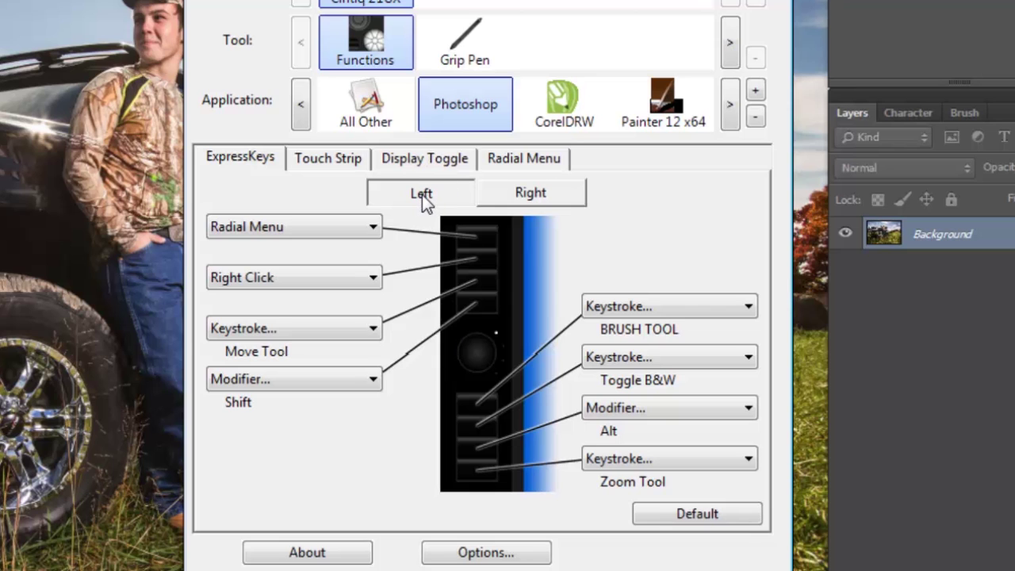
left_click(551, 192)
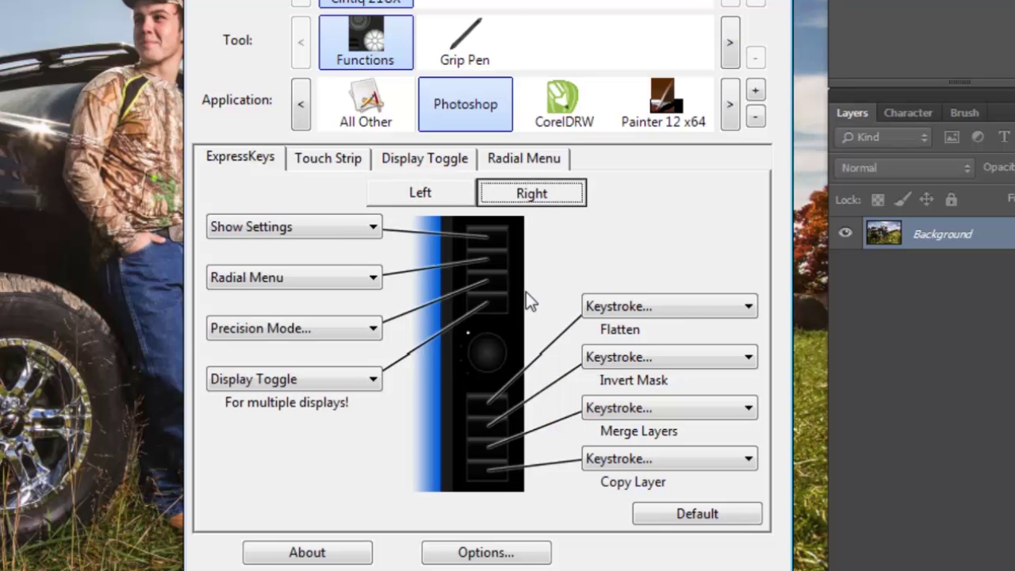
left_click(431, 191)
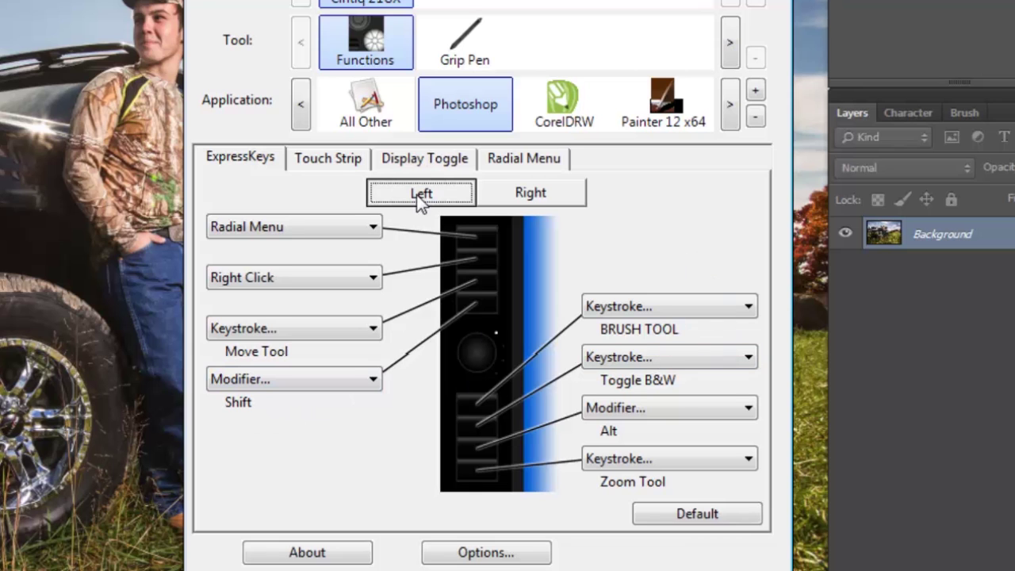
left_click(531, 194)
left_click(440, 190)
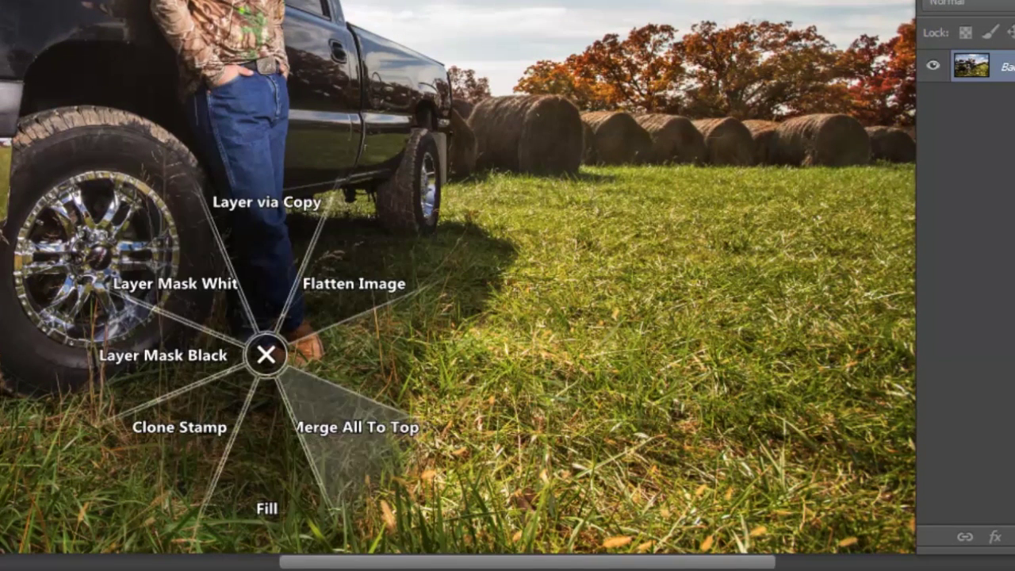
left_click(266, 355)
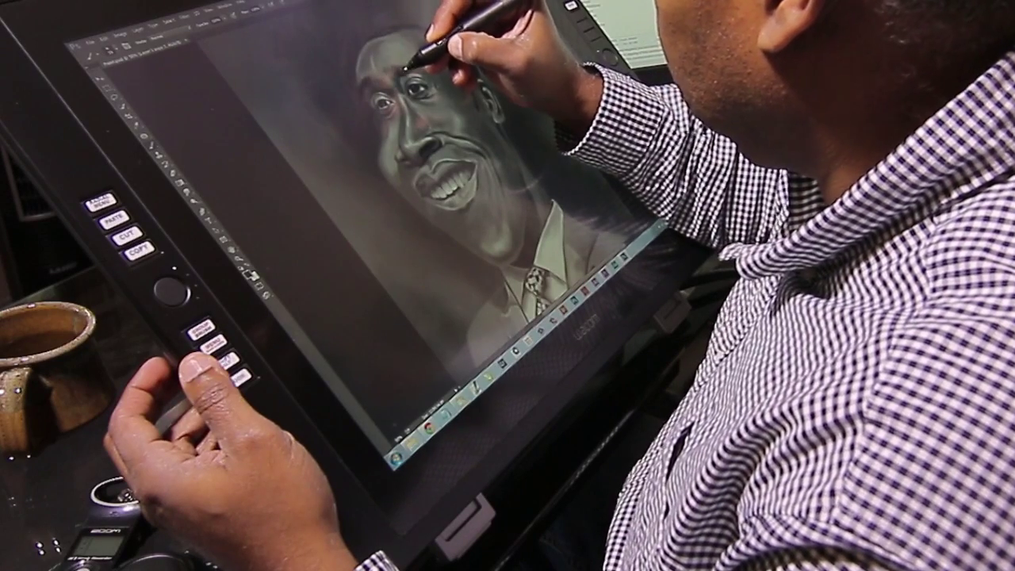
key("ctrl+plus")
key("ctrl+plus")
key("ctrl+plus")
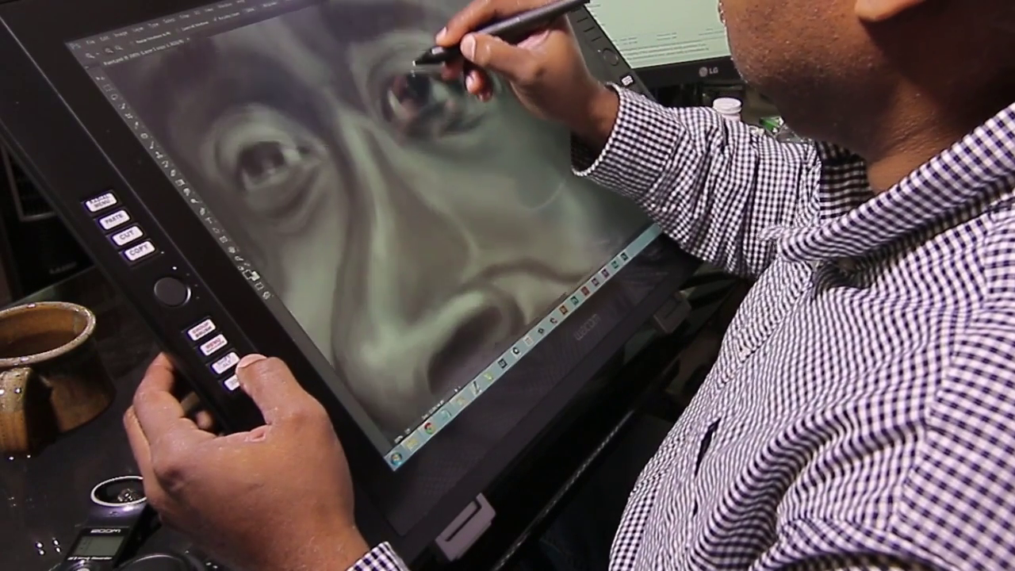
left_click_drag(419, 68, 419, 23)
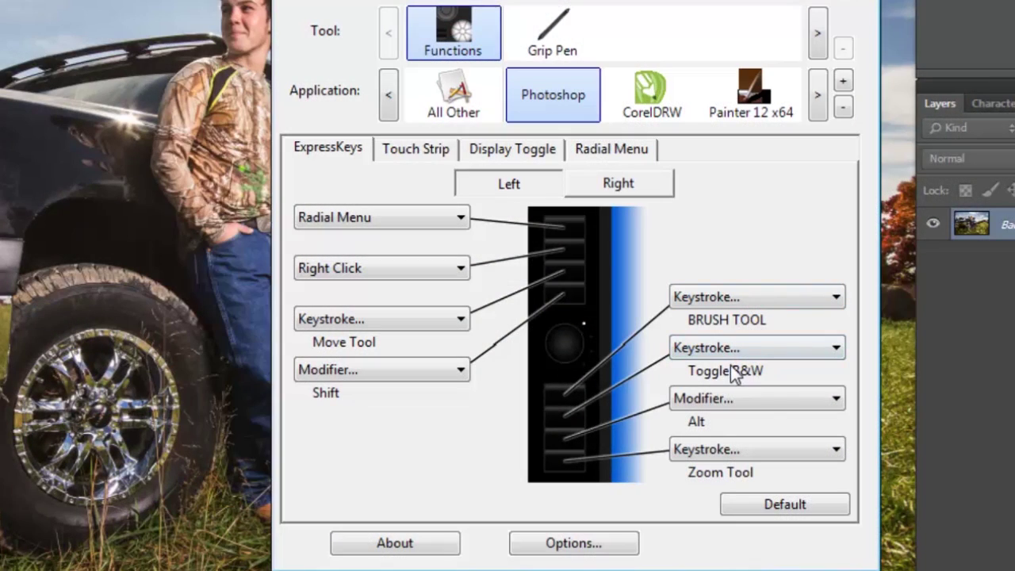
Inspect the keystroke definitions of the left-side BRUSH TOOL and Zoom Tool ExpressKeys without changing them.
left_click(730, 299)
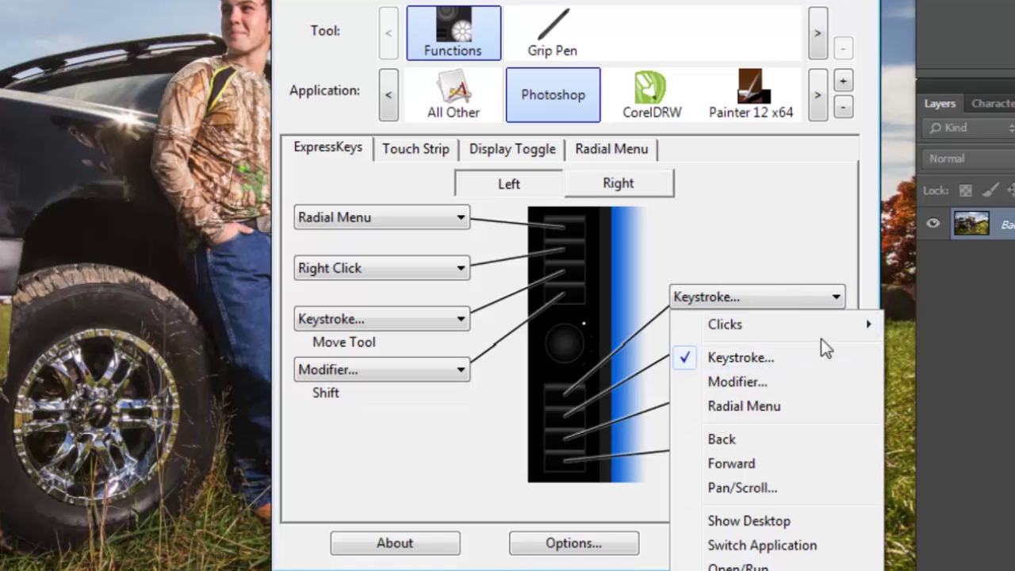
left_click(733, 357)
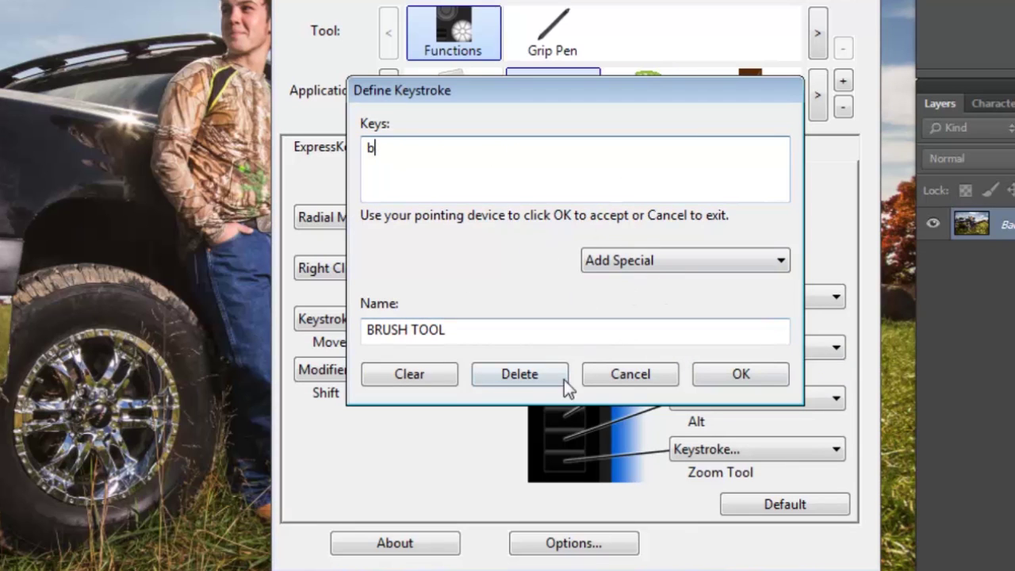
left_click(654, 378)
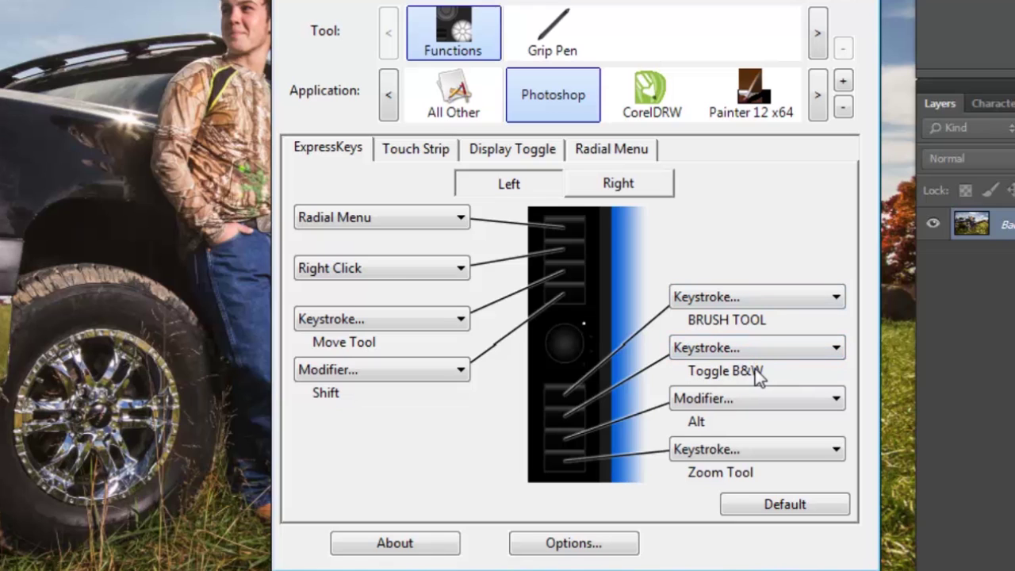
left_click(721, 452)
left_click(750, 512)
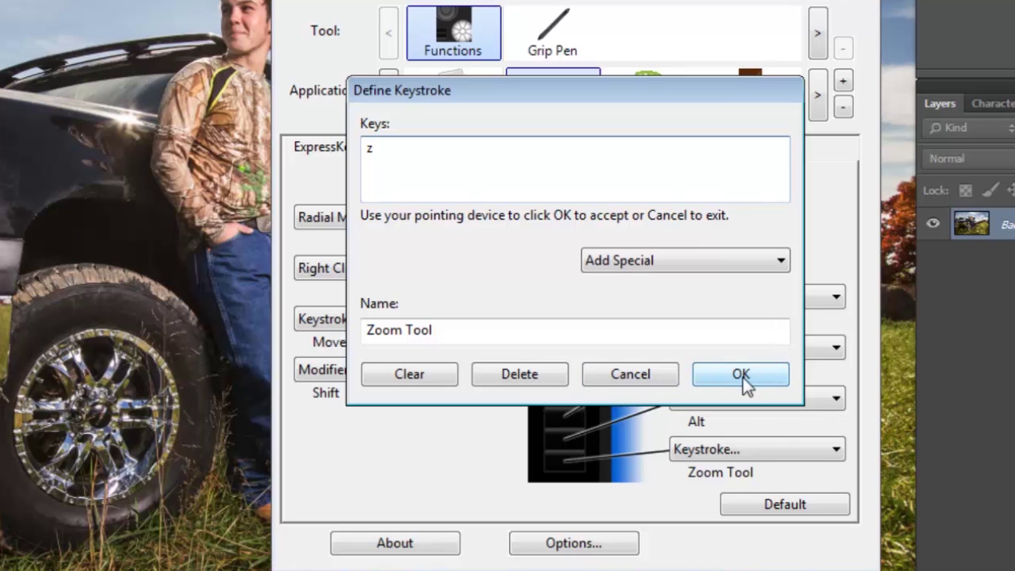
left_click(659, 376)
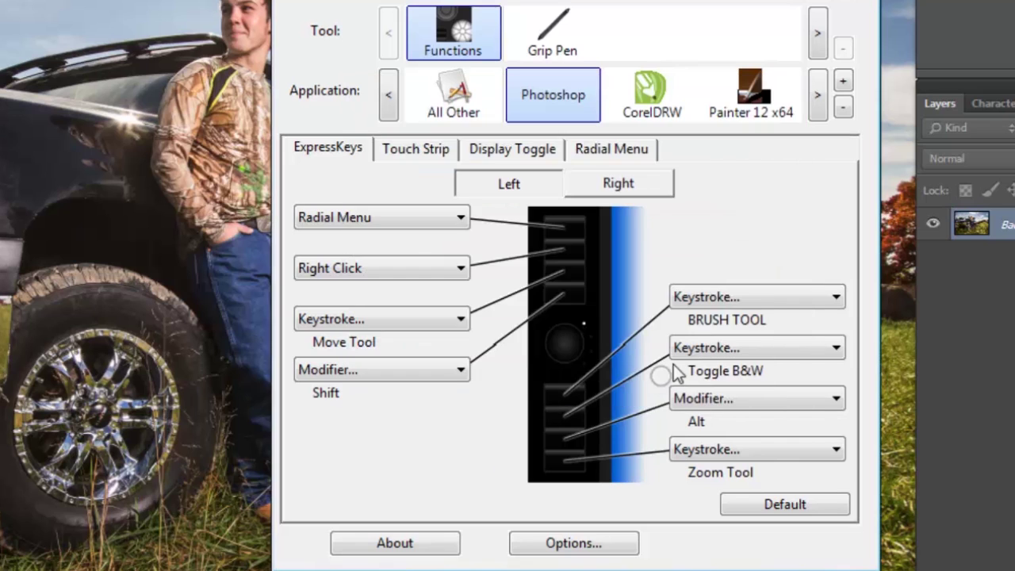
Inspect the keystroke definition of the Copy Layer key among the right-side ExpressKeys.
left_click(618, 183)
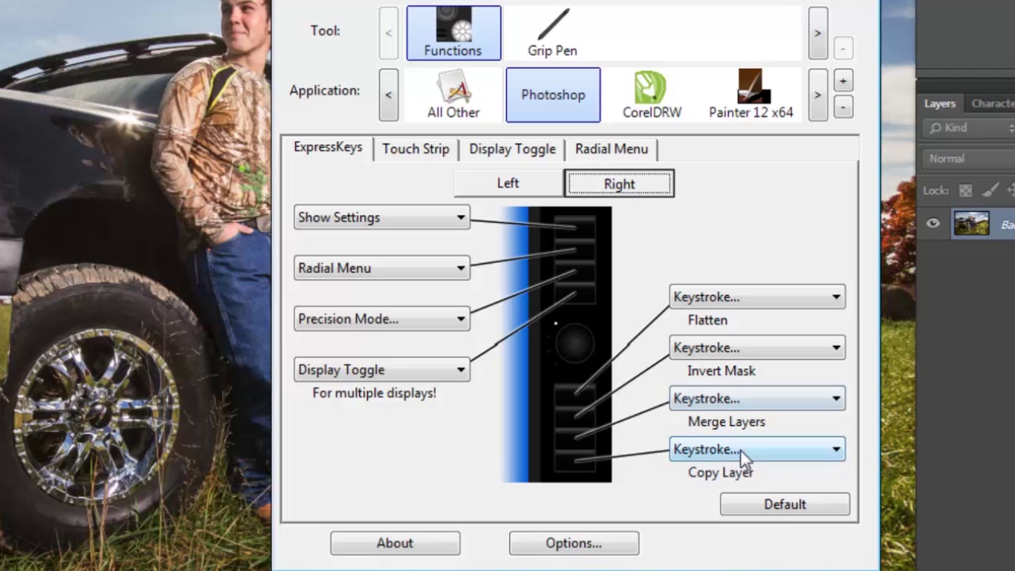
left_click(765, 450)
left_click(749, 509)
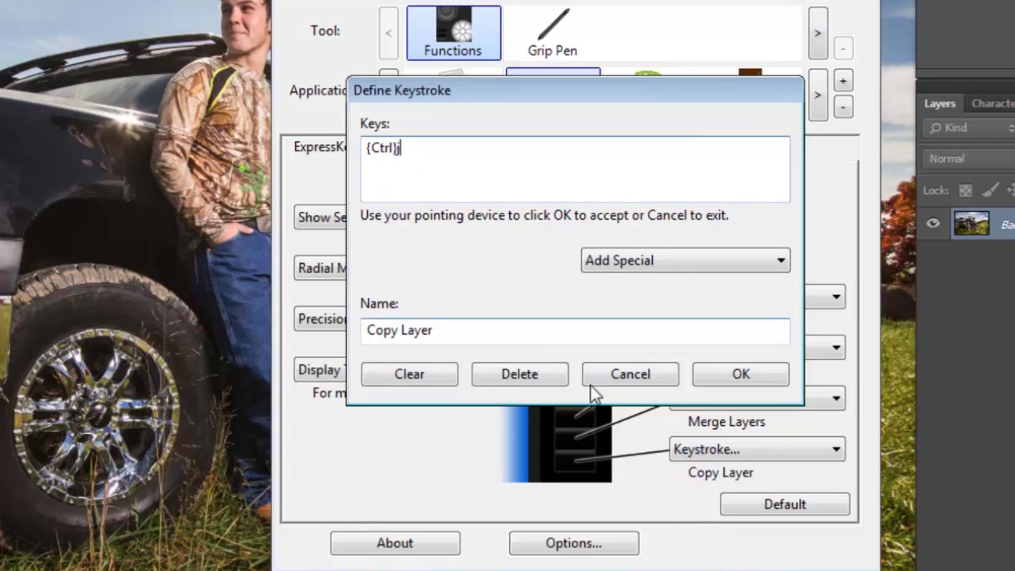
left_click(697, 379)
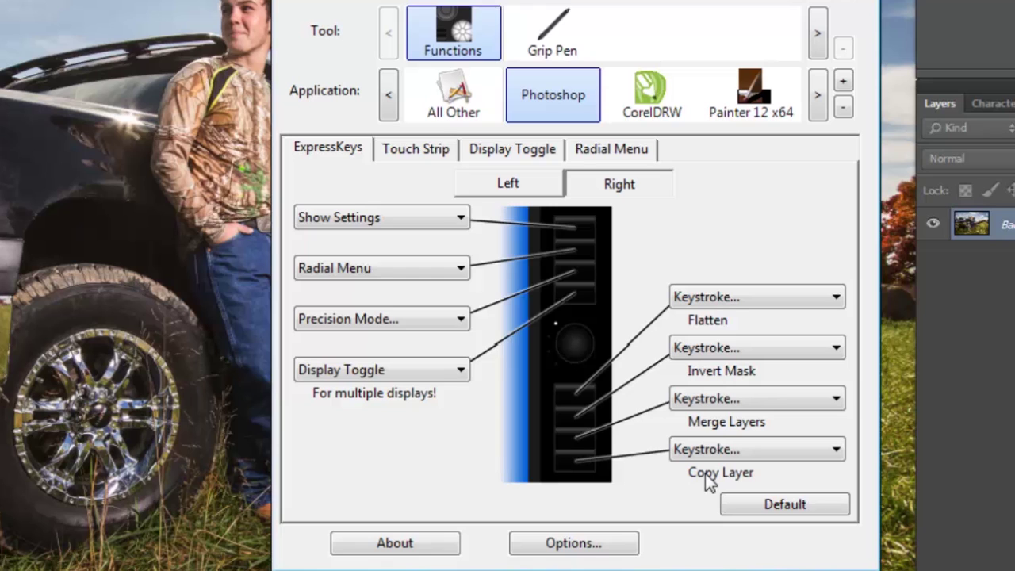
Review the Photoshop Touch Strip settings for both sides, including the first BRUSH SIZE keystroke, and the Radial Menu functions.
left_click(415, 148)
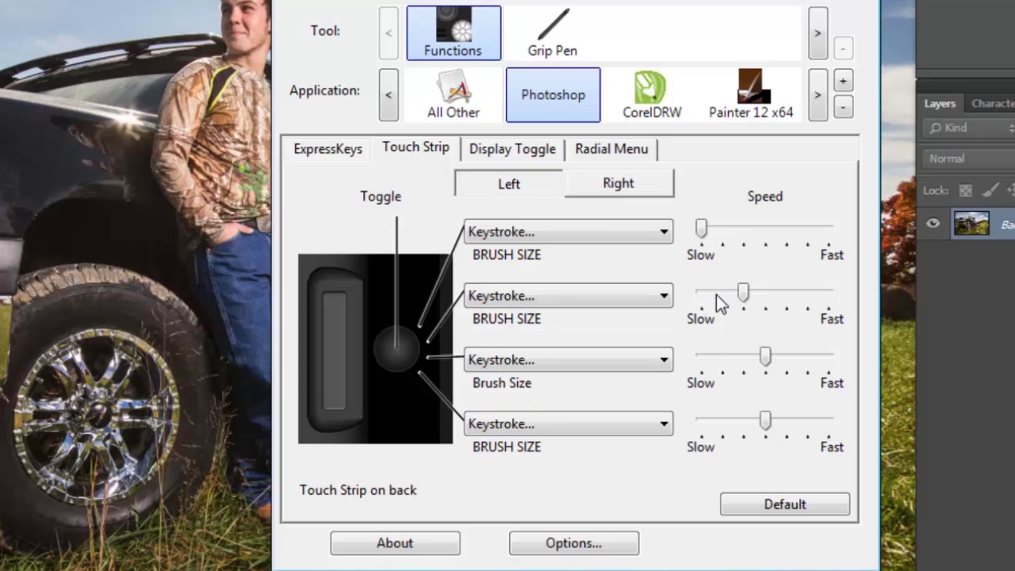
left_click(587, 185)
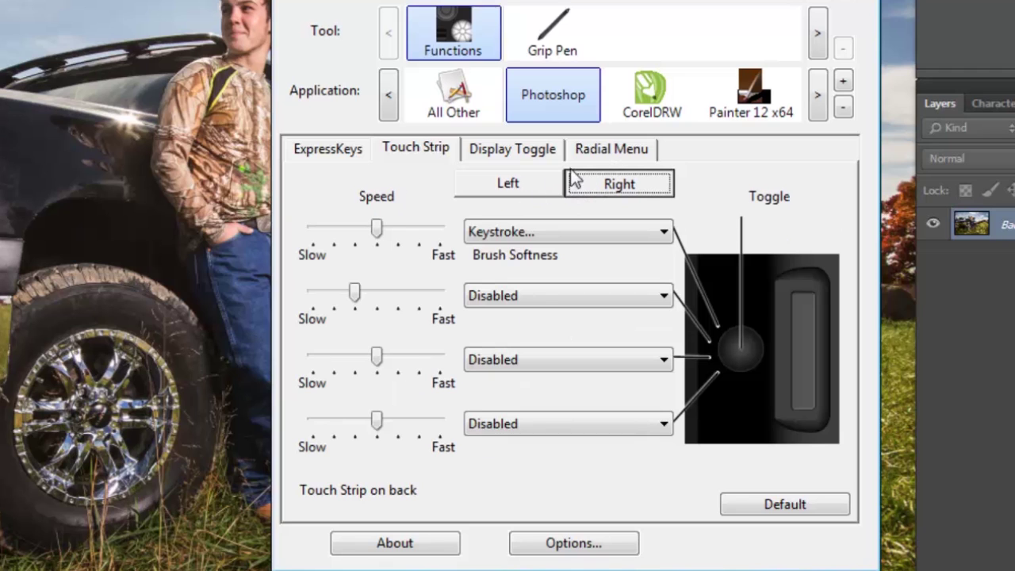
left_click(525, 176)
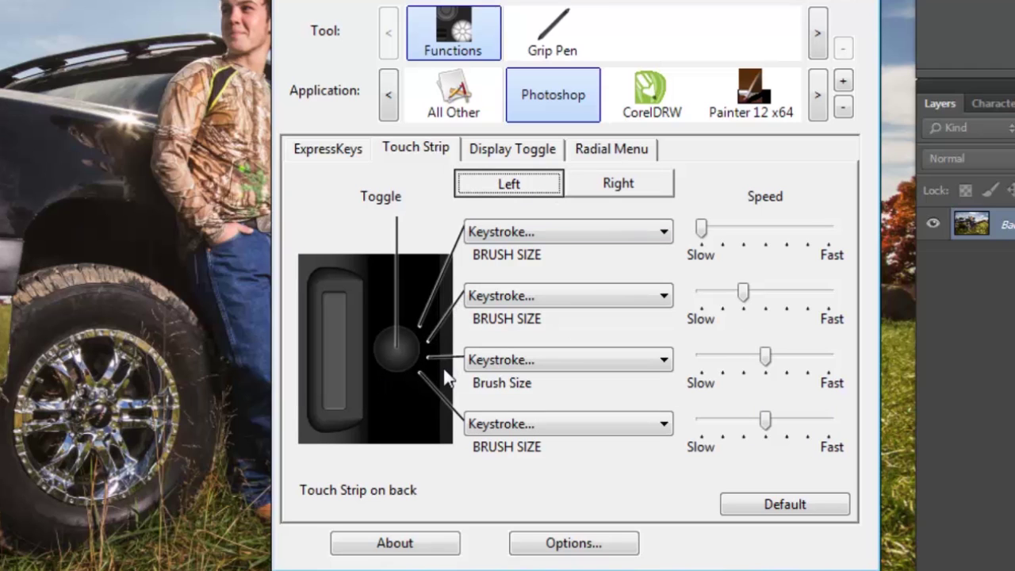
left_click(515, 232)
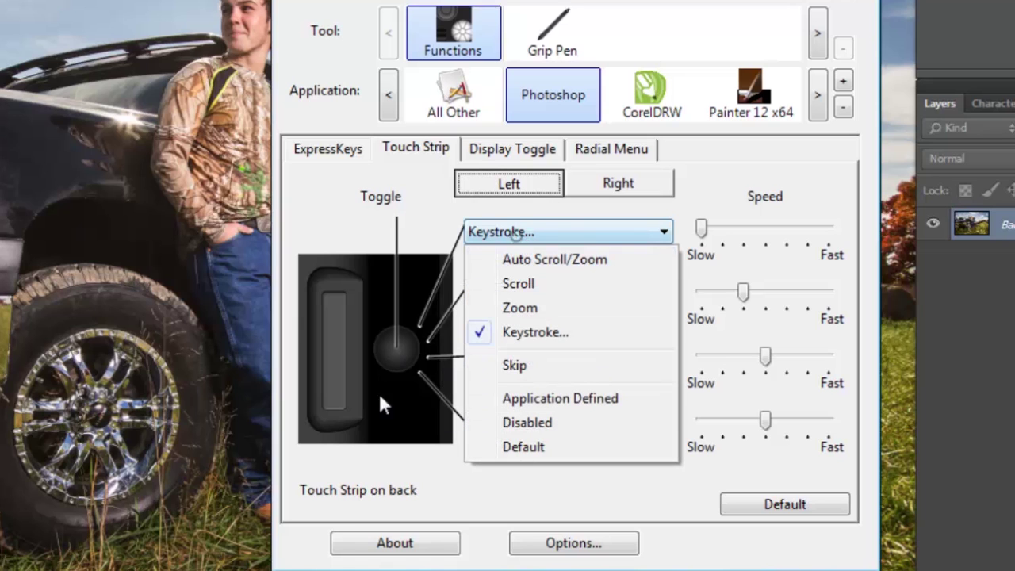
left_click(526, 333)
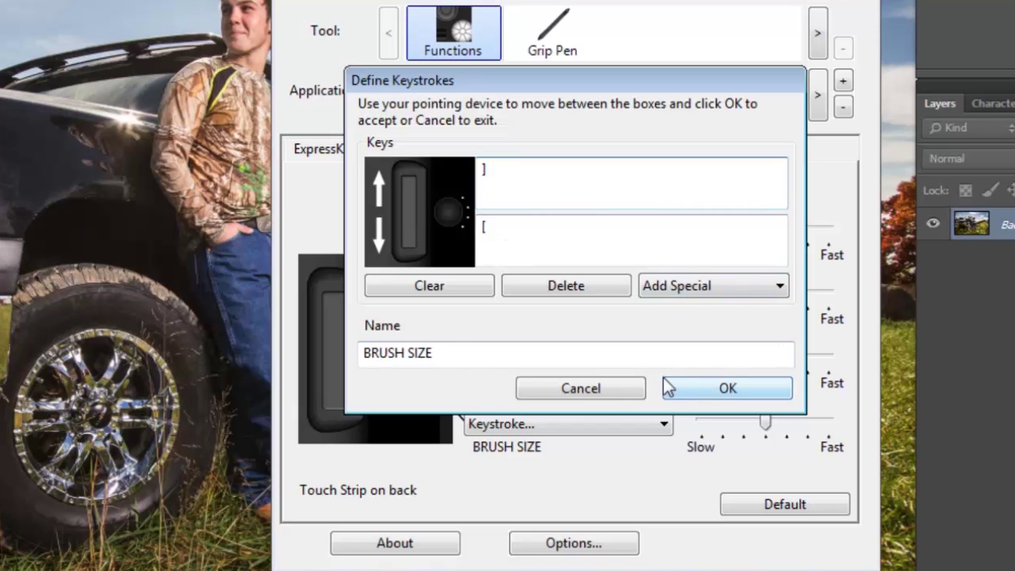
left_click(610, 398)
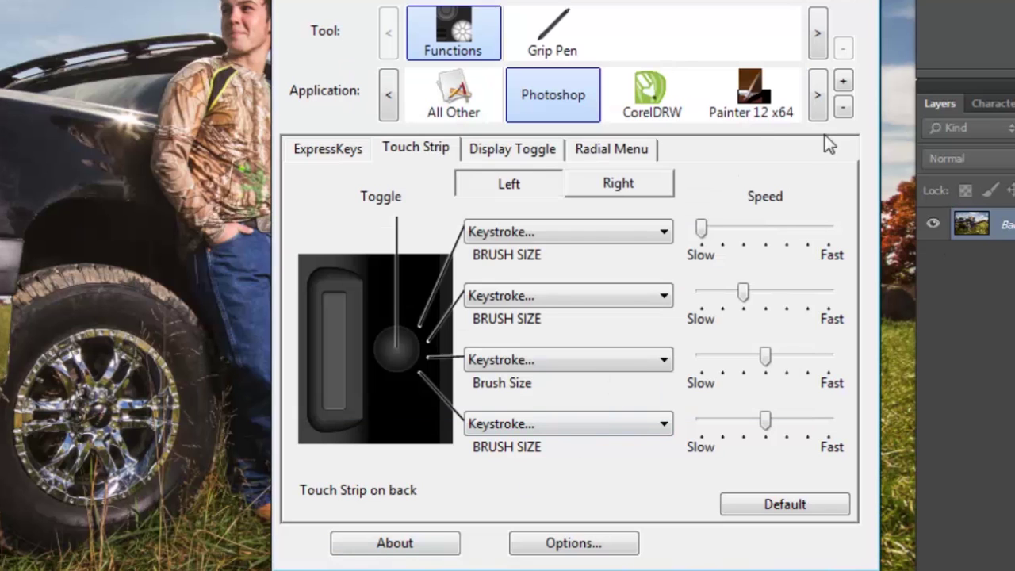
left_click(591, 146)
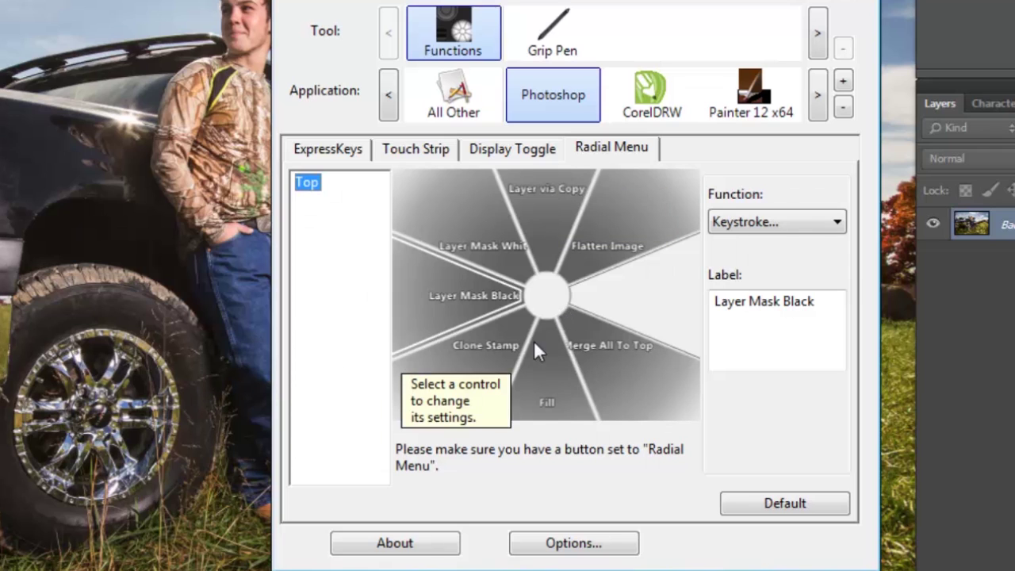
Dismiss Wacom Tablet Properties and duplicate the photo's Background layer in Photoshop.
left_click(844, 84)
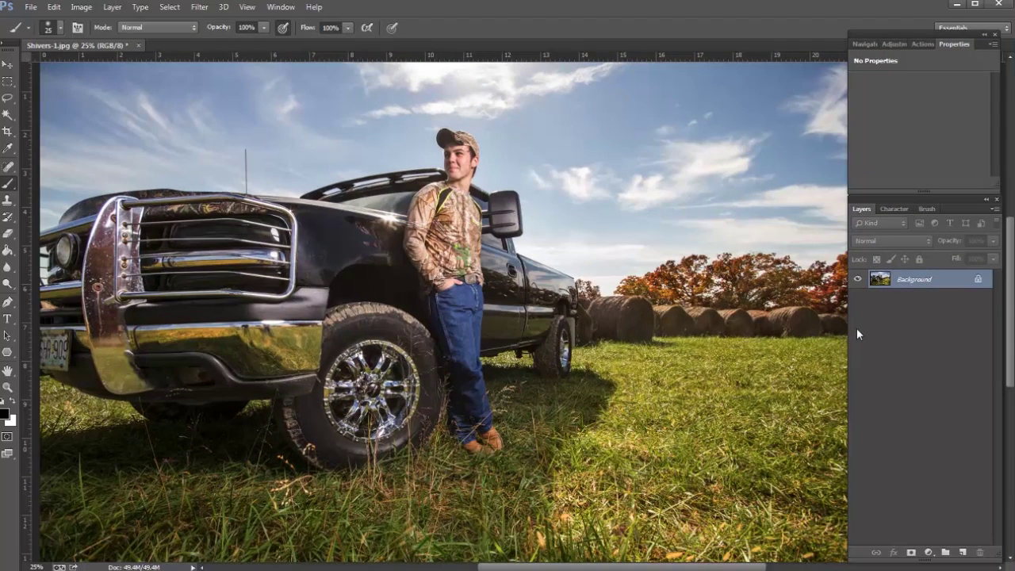
key("ctrl+j")
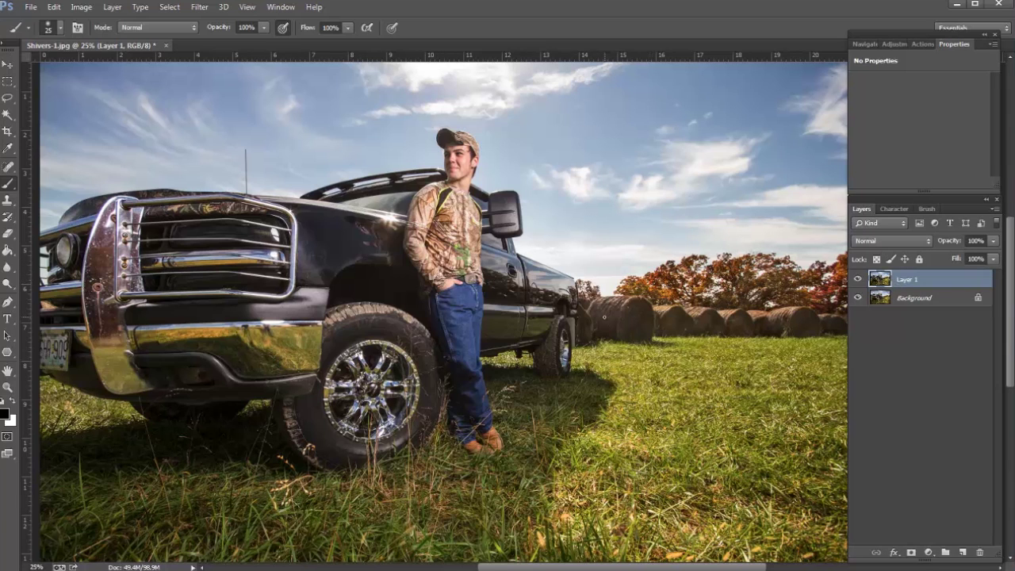
Try the radial menu's white layer mask on Layer 1, undo it, and try its Flatten Image command.
right_click(596, 324)
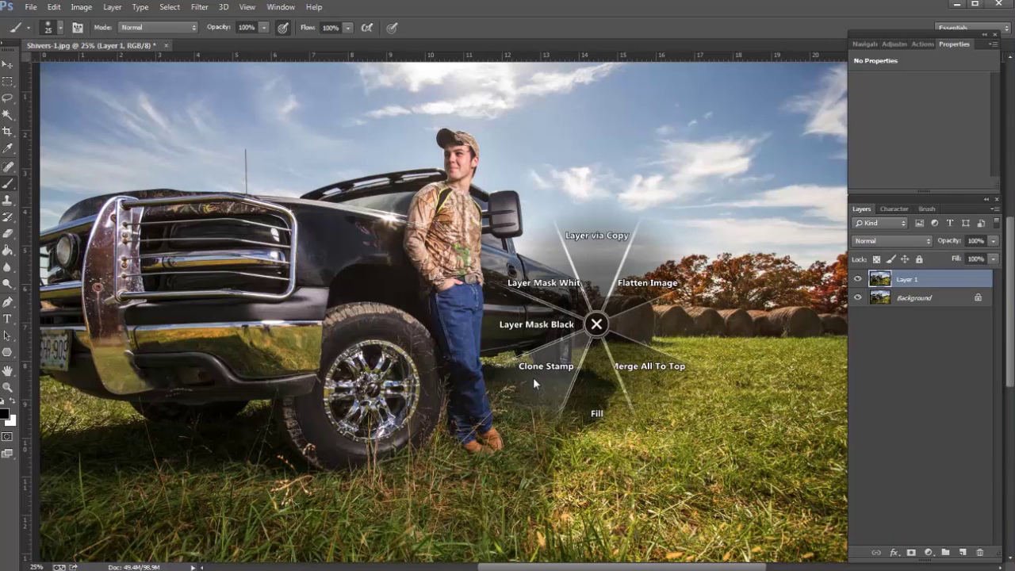
left_click(544, 288)
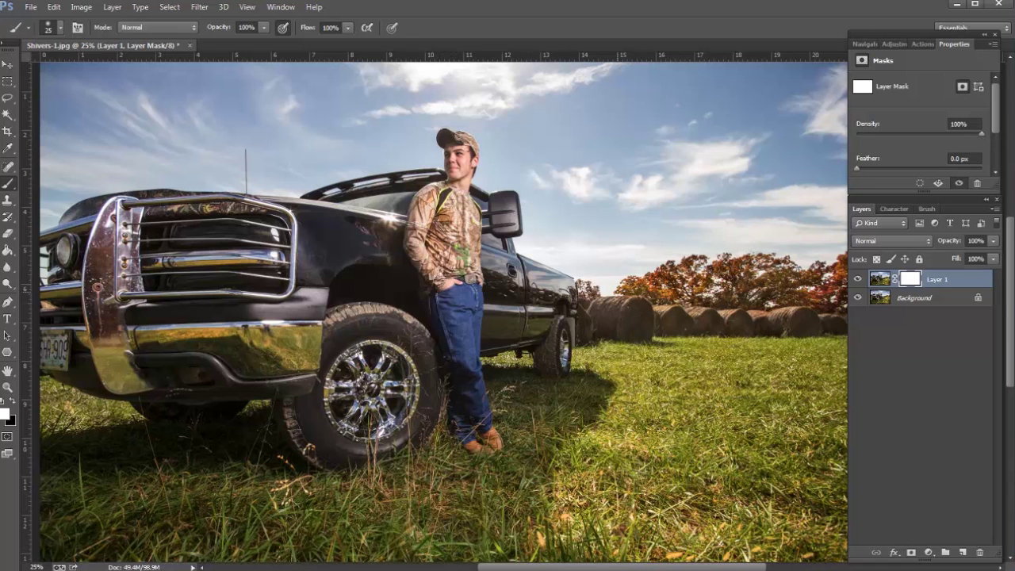
key("ctrl+z")
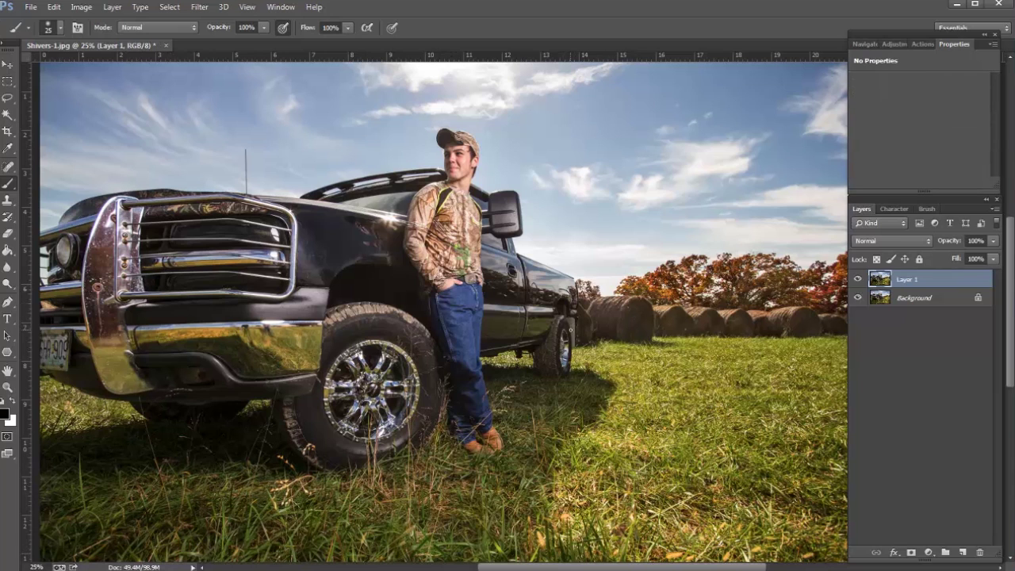
right_click(567, 338)
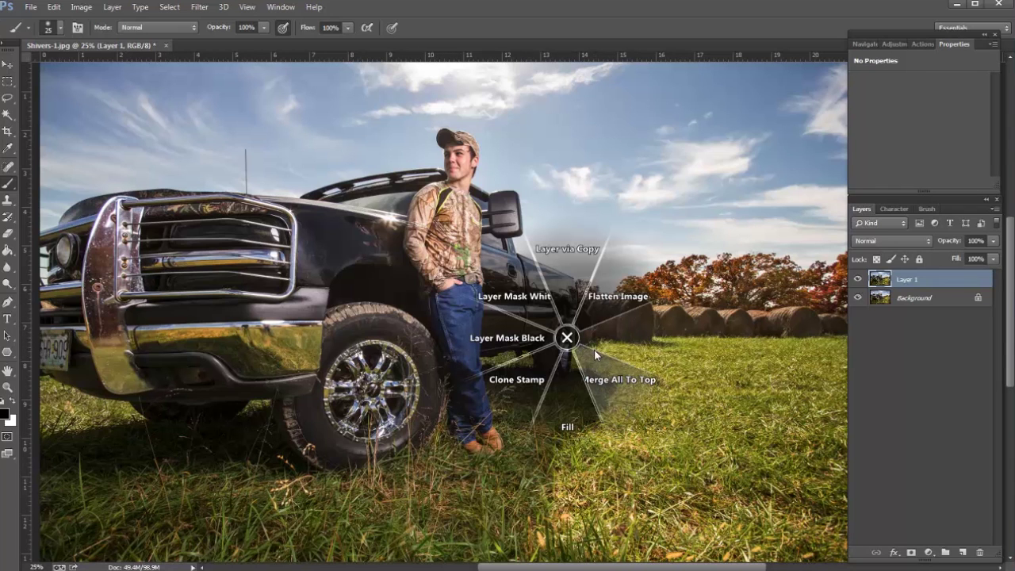
left_click(616, 296)
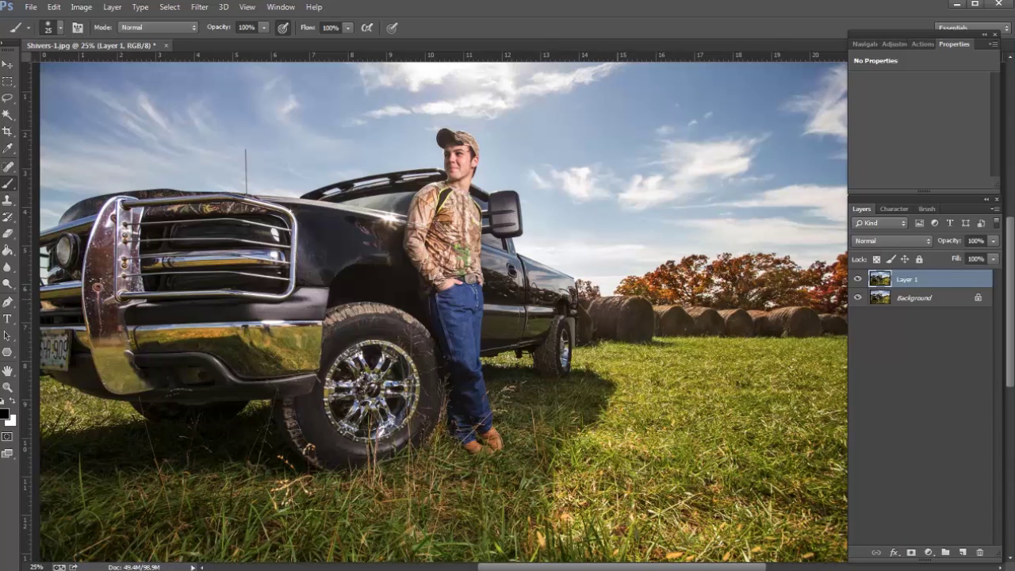
Switch to the Clone Stamp through the radial menu and enlarge its brush size to 100.
middle_click(578, 283)
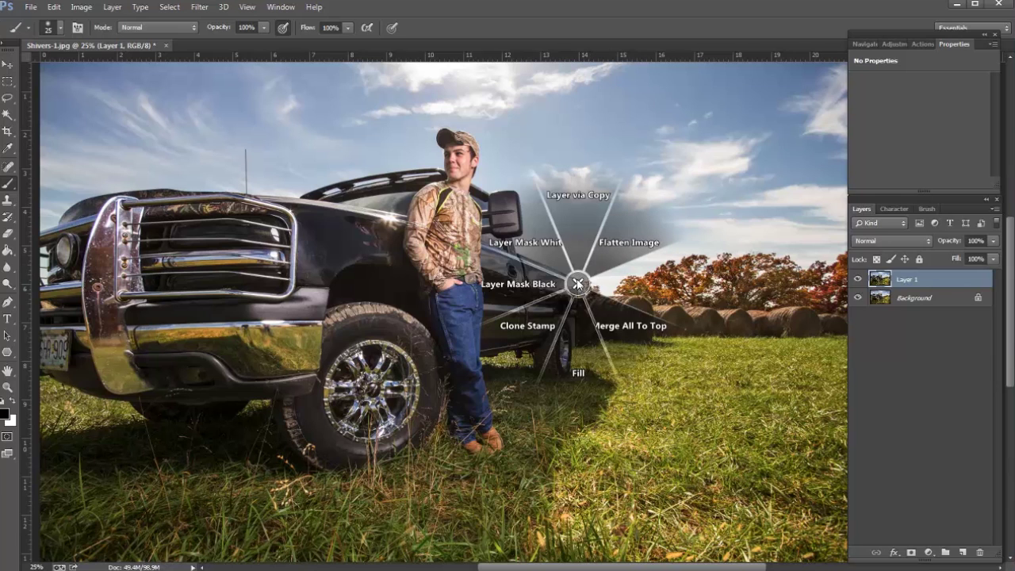
left_click(536, 327)
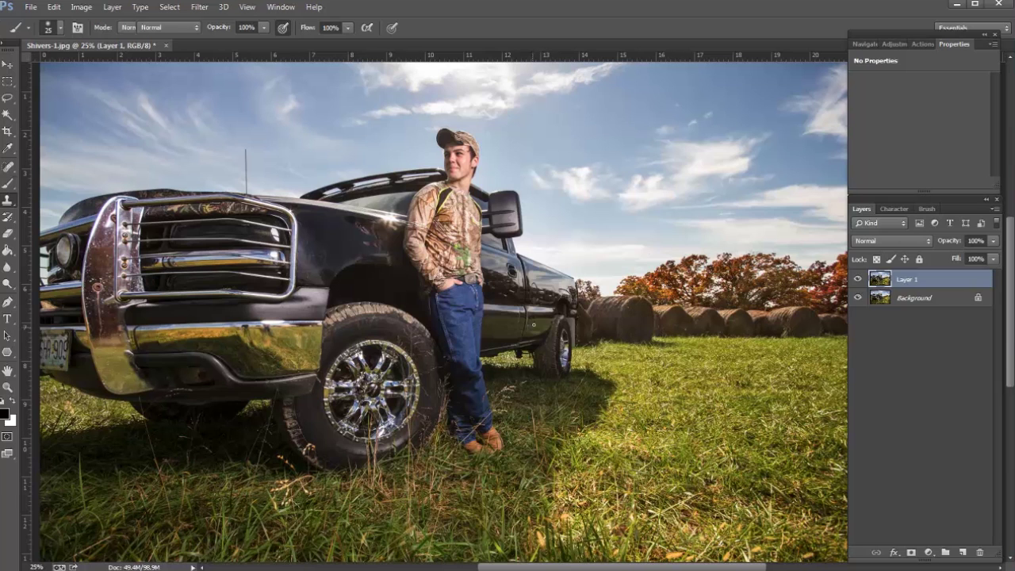
key("bracketright")
key("bracketright")
key("bracketright")
key("bracketright")
key("bracketright")
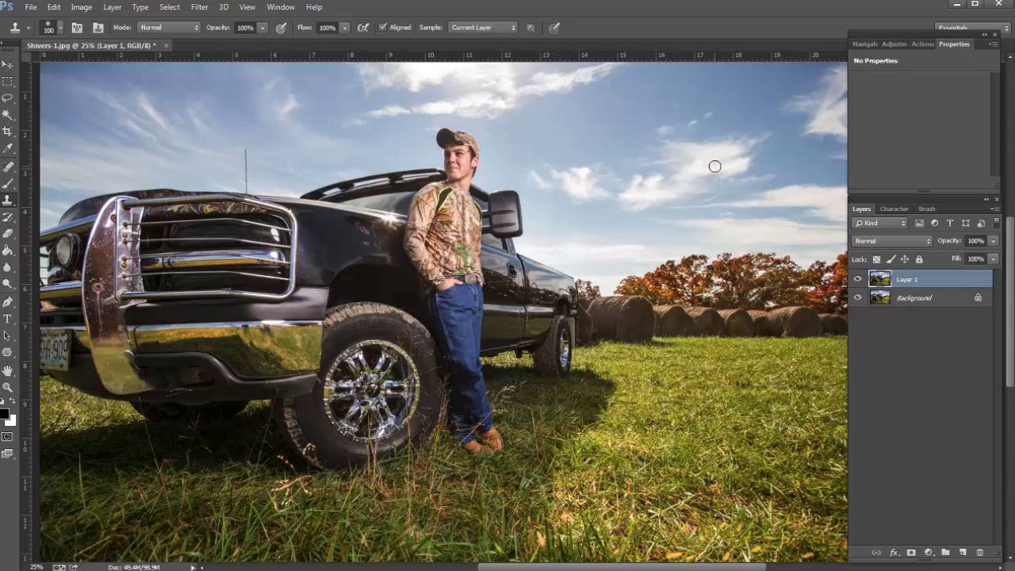
Clone part of the large cloud into the sky just above the hay bales and trees, and undo it.
left_click(739, 166, "alt")
mouse_move(630, 233)
left_mouse_down()
mouse_move(639, 227)
mouse_move(610, 232)
mouse_move(630, 234)
left_mouse_up()
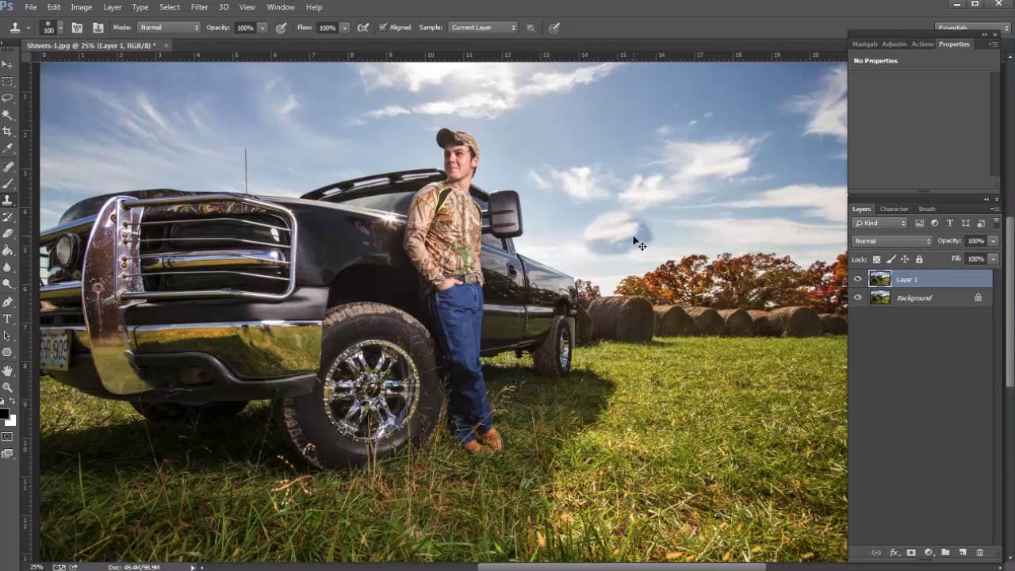
key("ctrl+z")
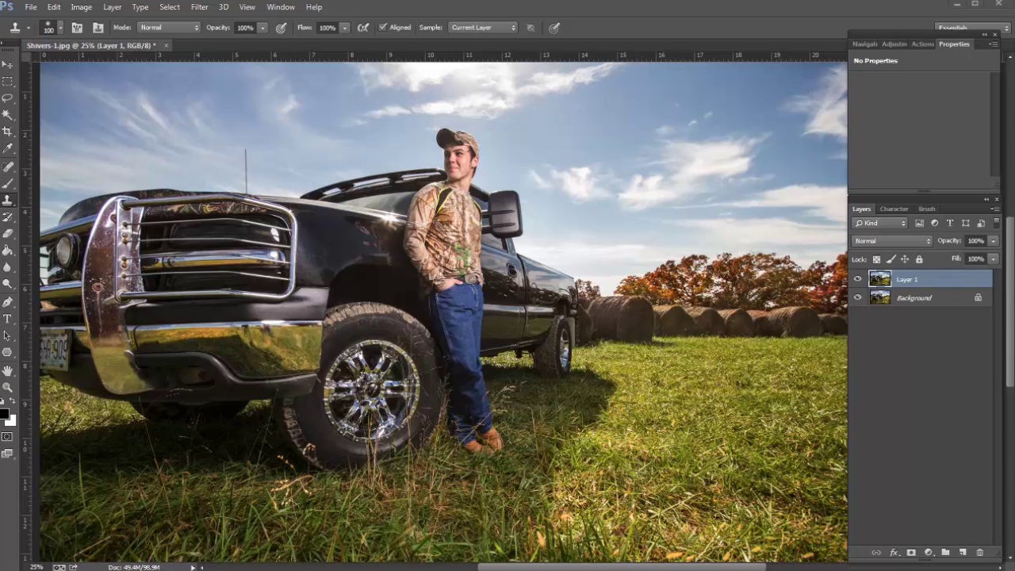
Bring up Wacom Tablet Properties to review the radial menu assignments for Photoshop, and minimize its window.
key("alt+Tab")
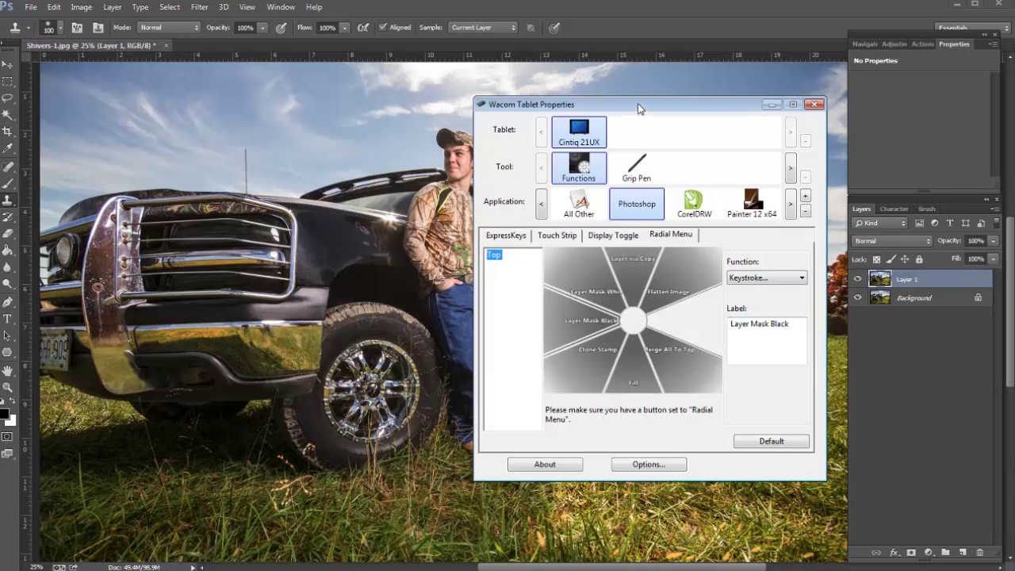
left_click_drag(640, 108, 604, 135)
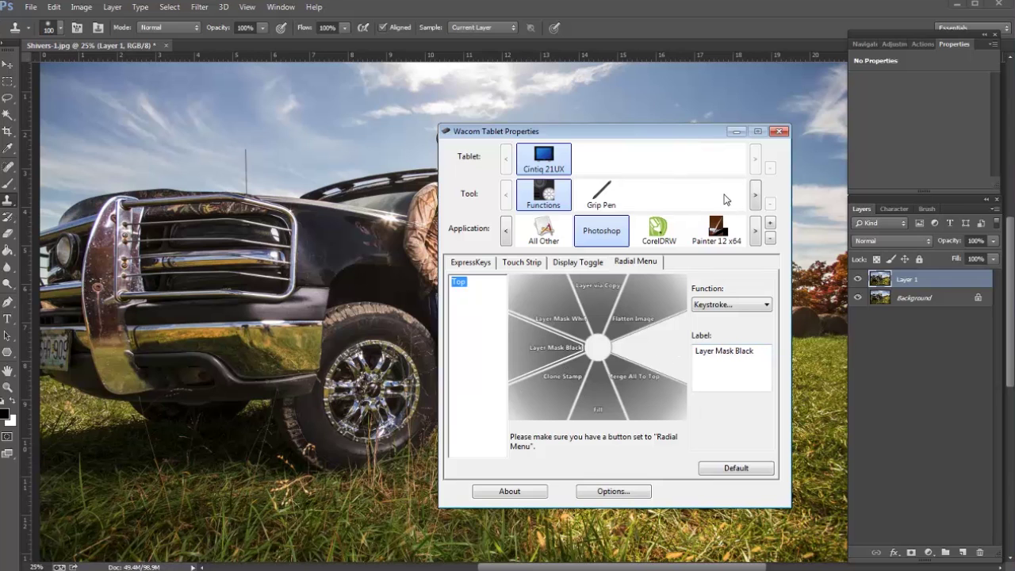
left_click(736, 130)
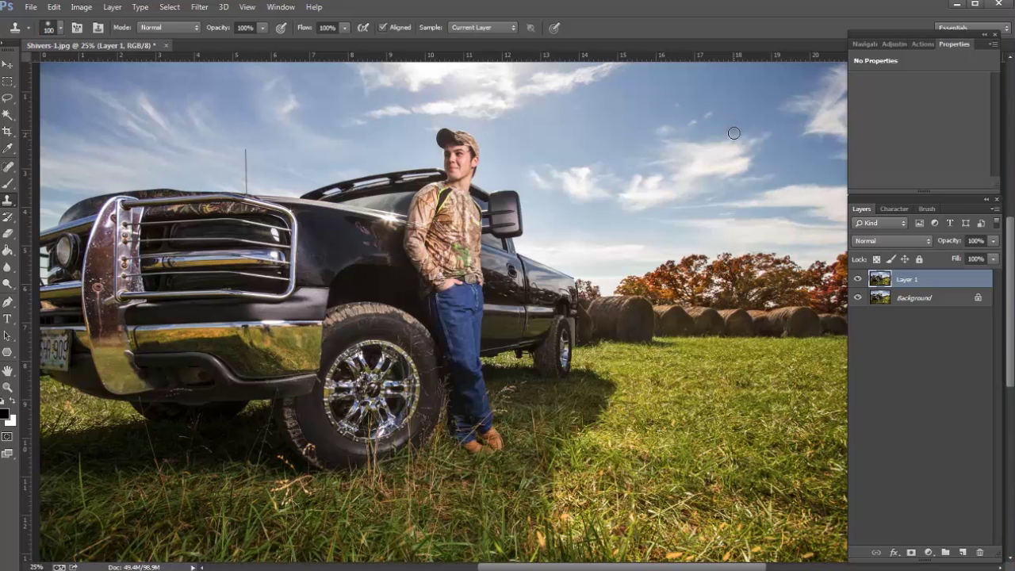
Open Photoshop's Keyboard Shortcuts and Menus settings and review the shortcuts of the File commands.
left_click(57, 8)
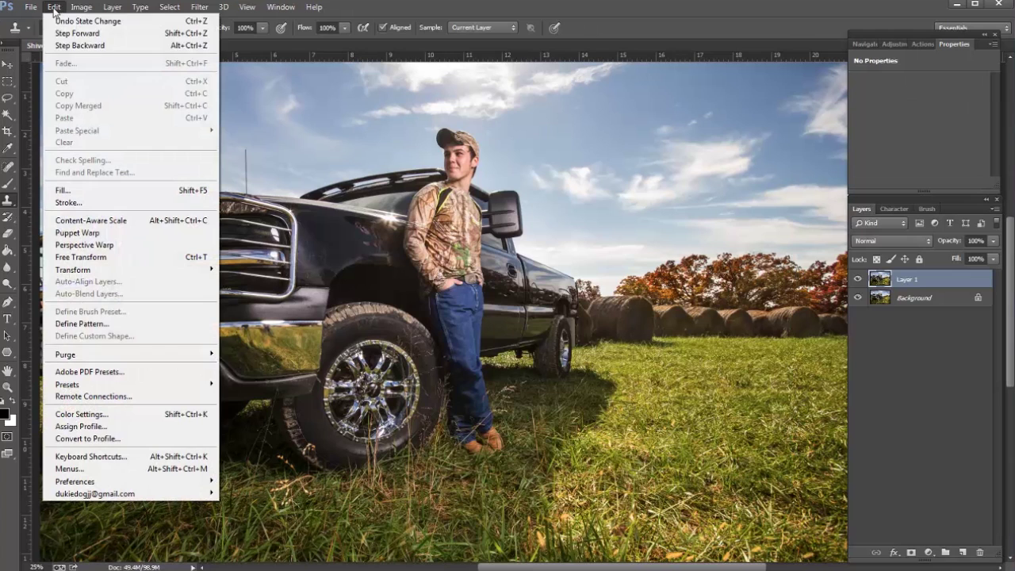
left_click(90, 458)
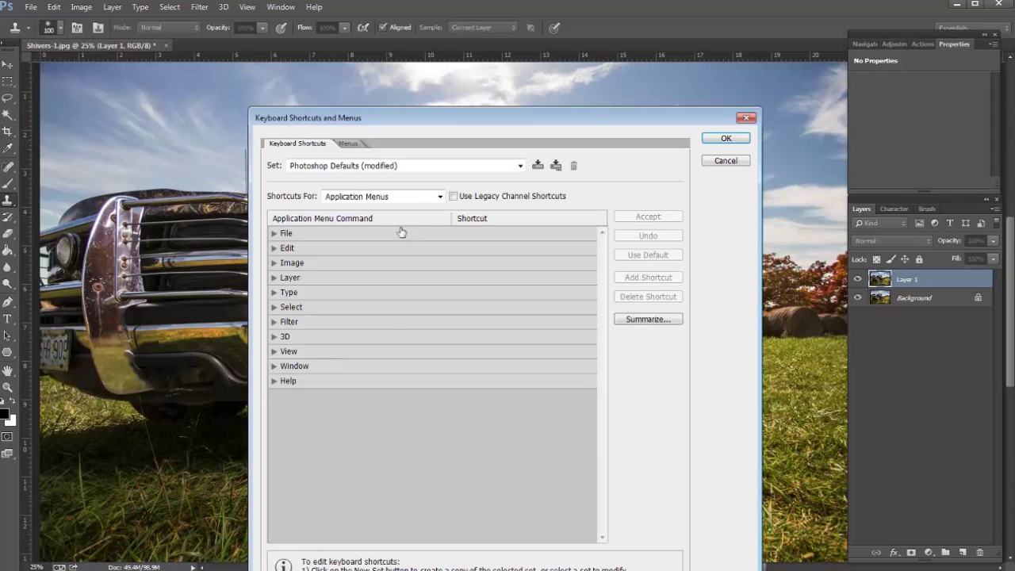
left_click_drag(390, 125, 385, 111)
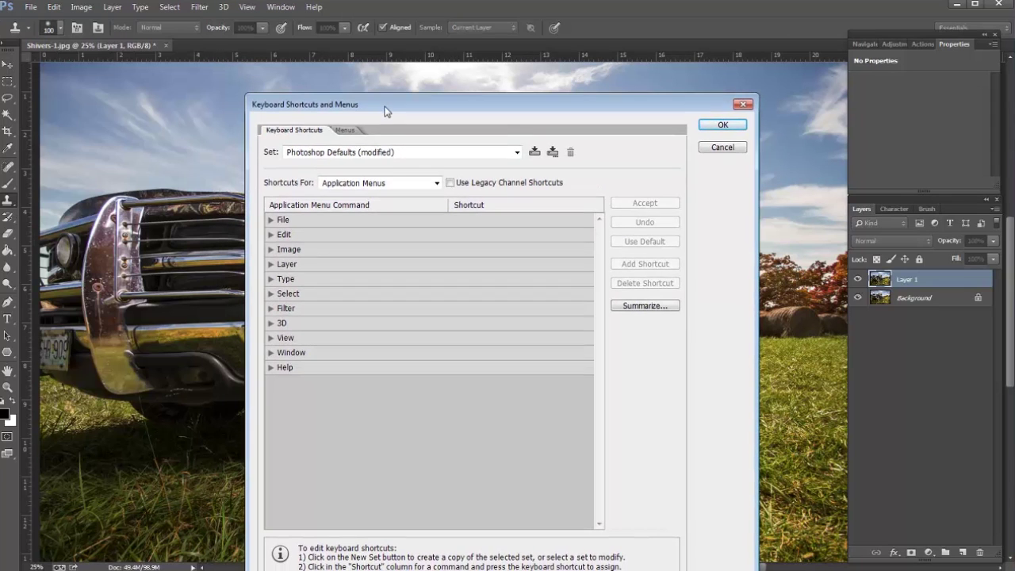
left_click(271, 221)
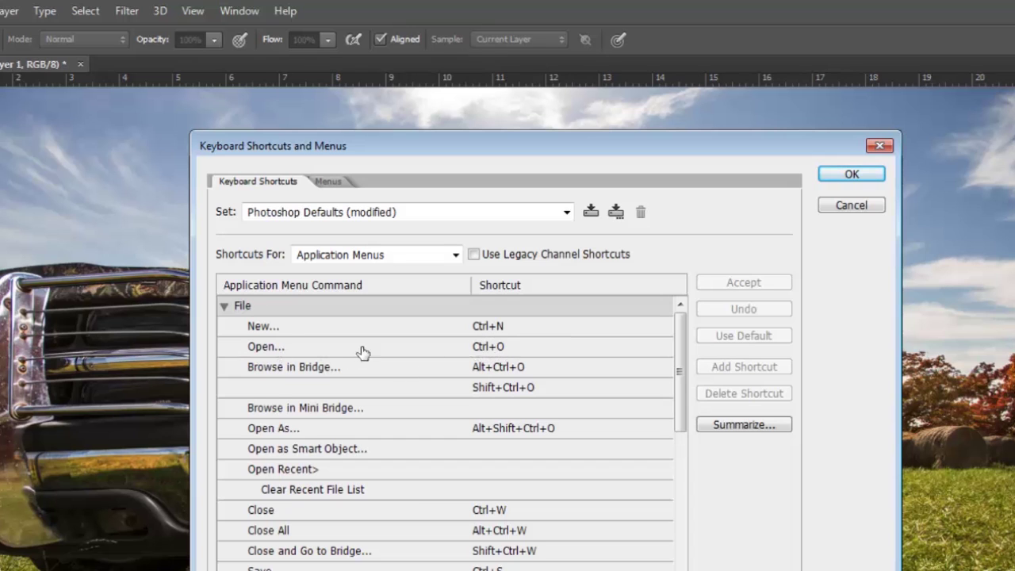
left_click(225, 307)
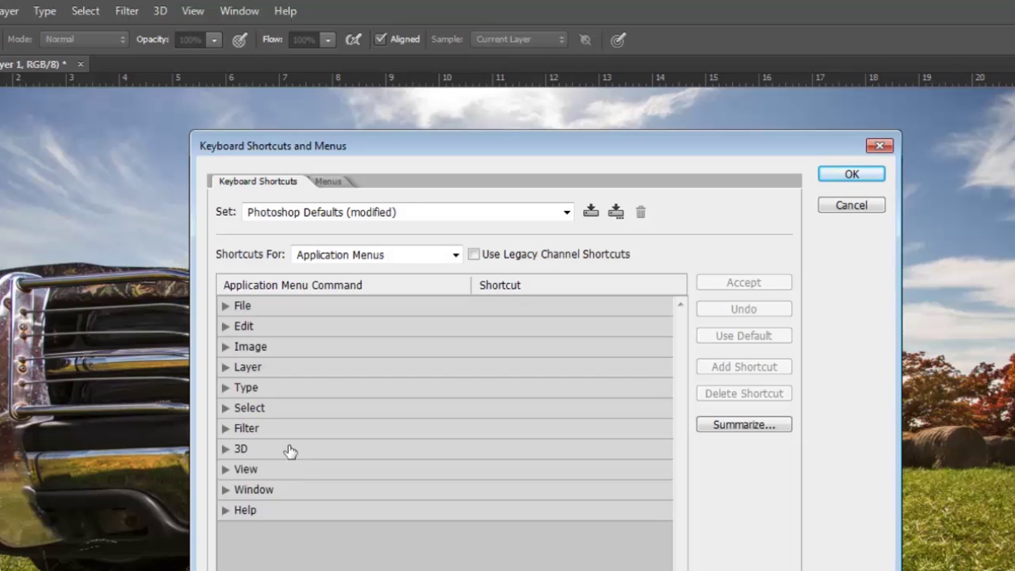
Look through the Layer commands for the Layer Mask entries Reveal All and Hide All.
left_click(225, 368)
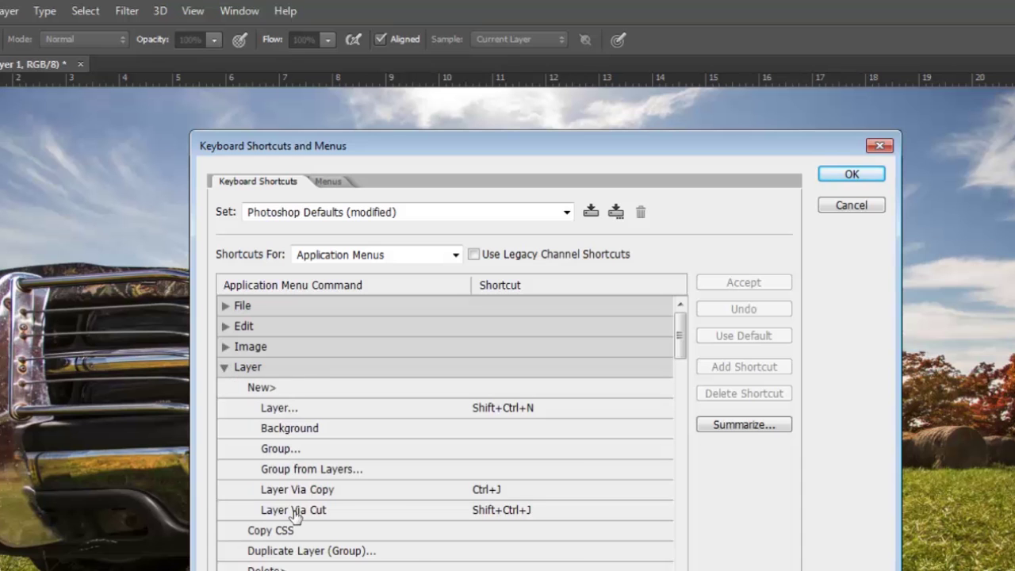
left_click(333, 564)
scroll(446, 435, "down", 7)
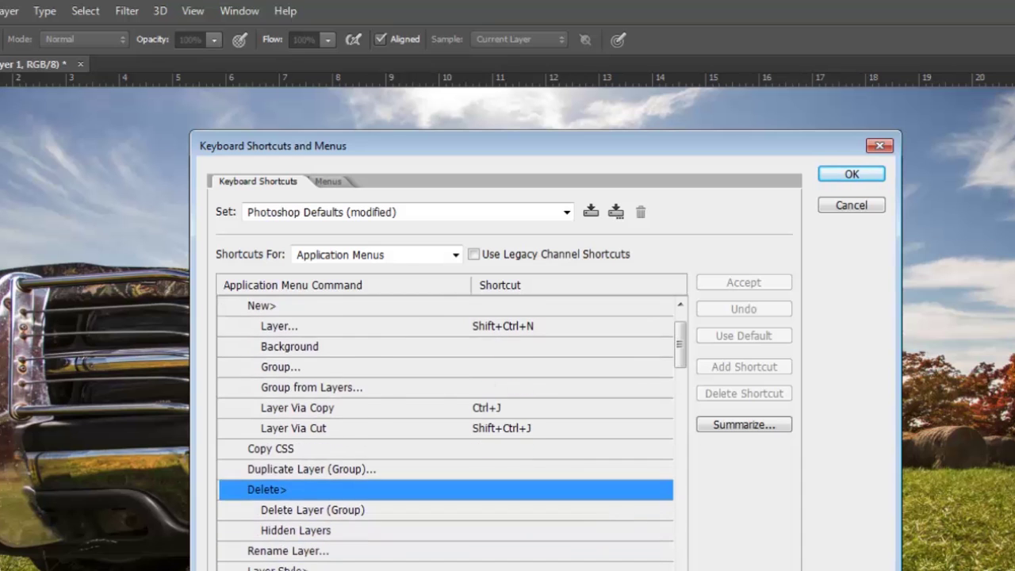
scroll(446, 435, "down", 1)
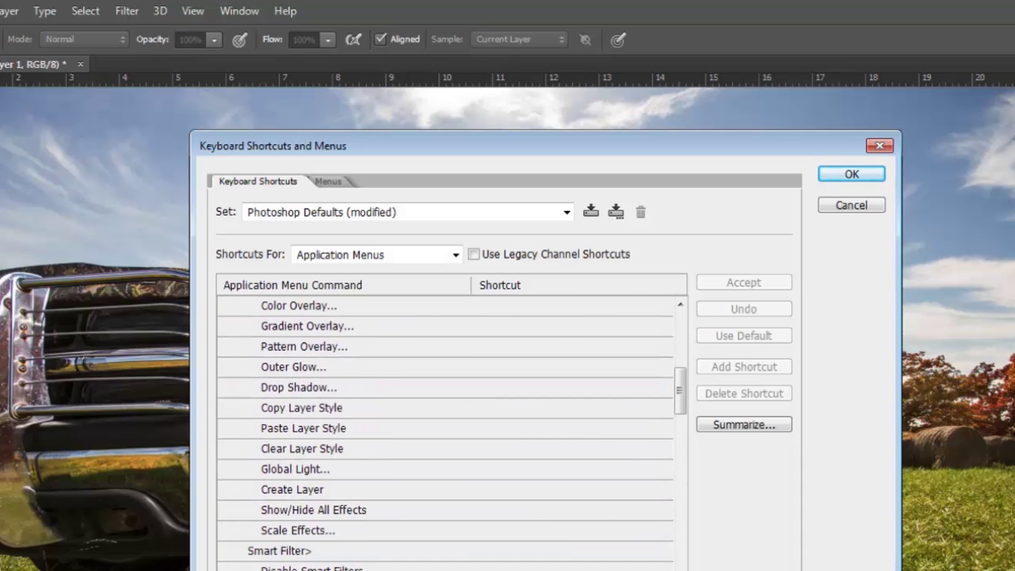
scroll(445, 435, "down", 6)
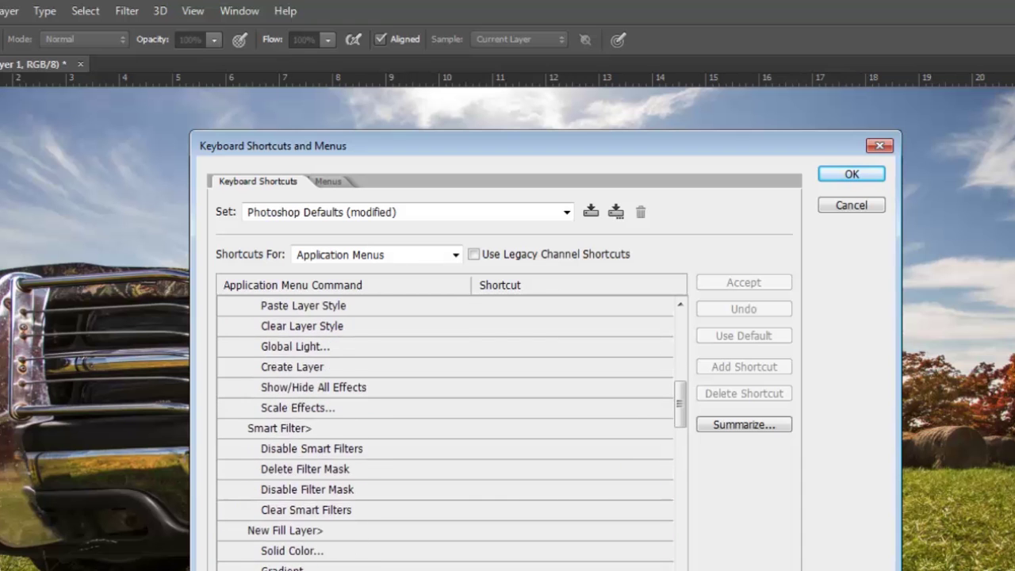
scroll(446, 434, "down", 4)
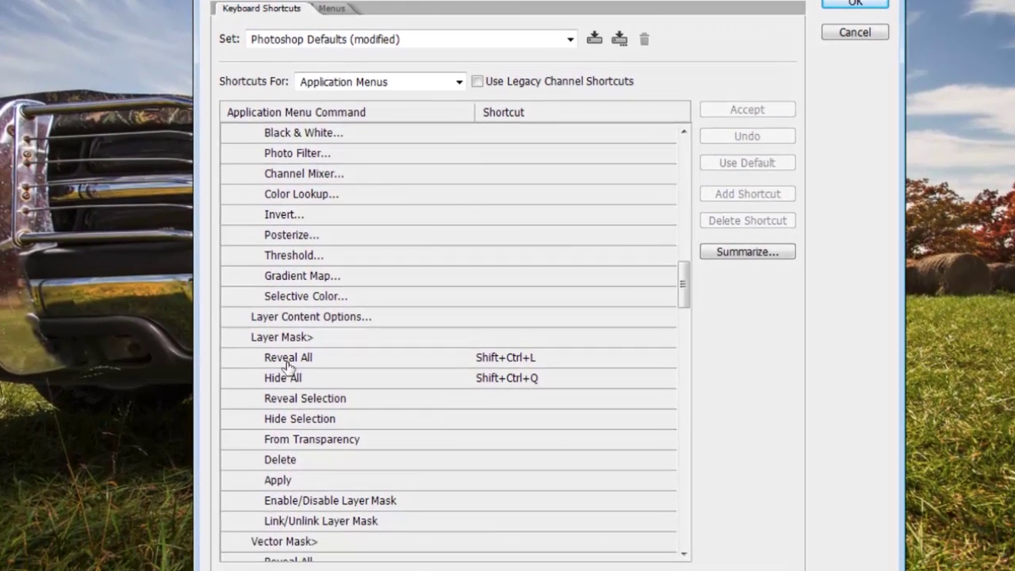
Open the shortcuts of the Layer Mask commands Reveal All and Hide All for editing.
left_click(495, 362)
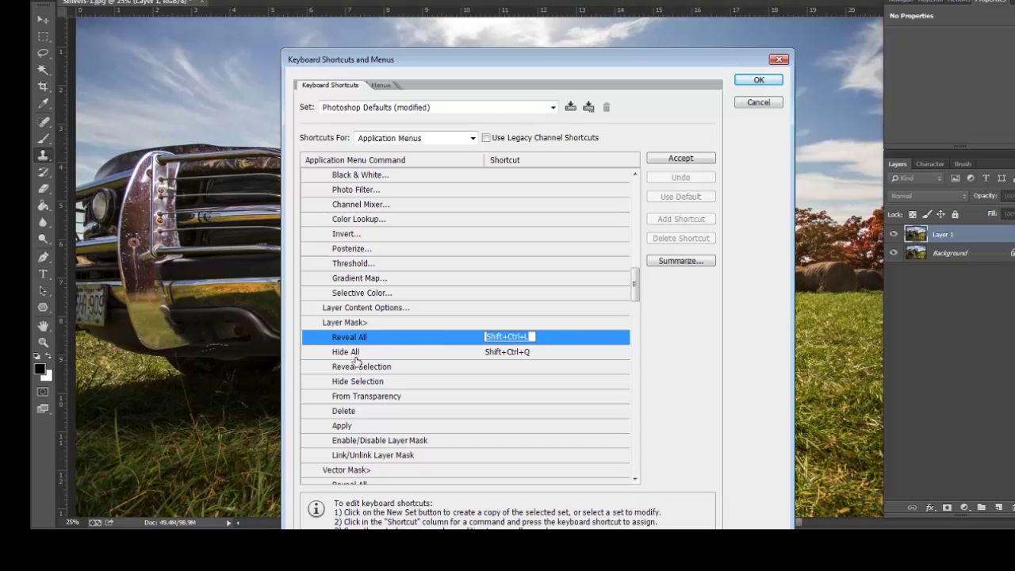
left_click(444, 357)
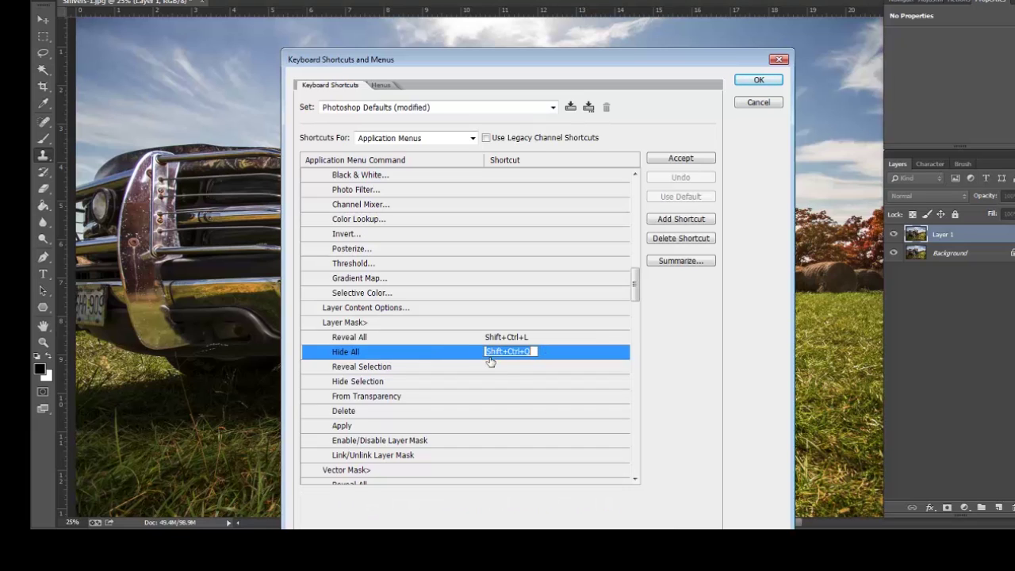
key("ctrl+shift+2")
Go back to the first Layer commands and open the shortcuts of Duplicate Layer (Group) and new Layer for editing.
left_click(636, 277)
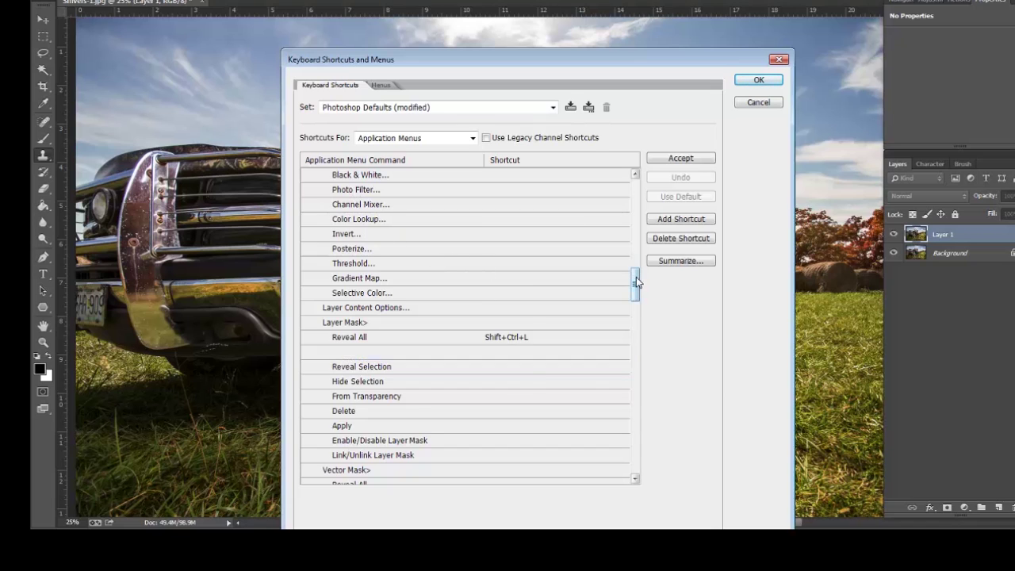
scroll(636, 278, "up", 2)
left_click_drag(636, 276, 635, 195)
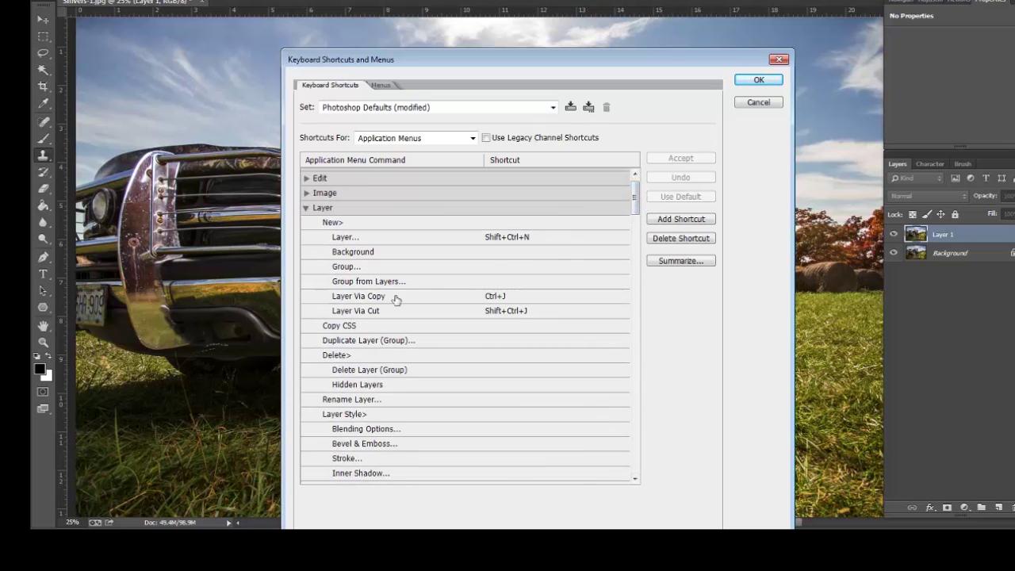
left_click(355, 340)
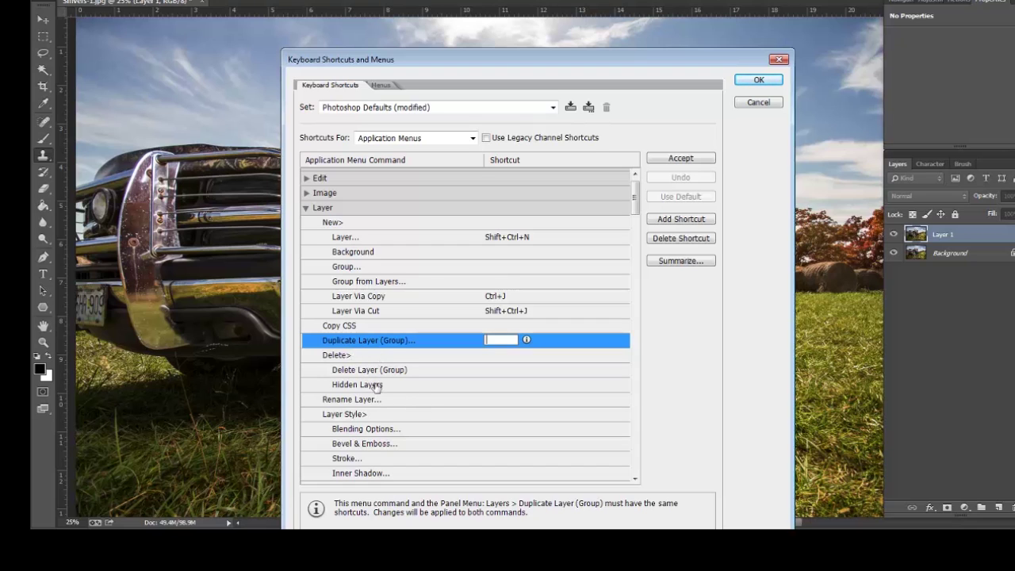
left_click(349, 237)
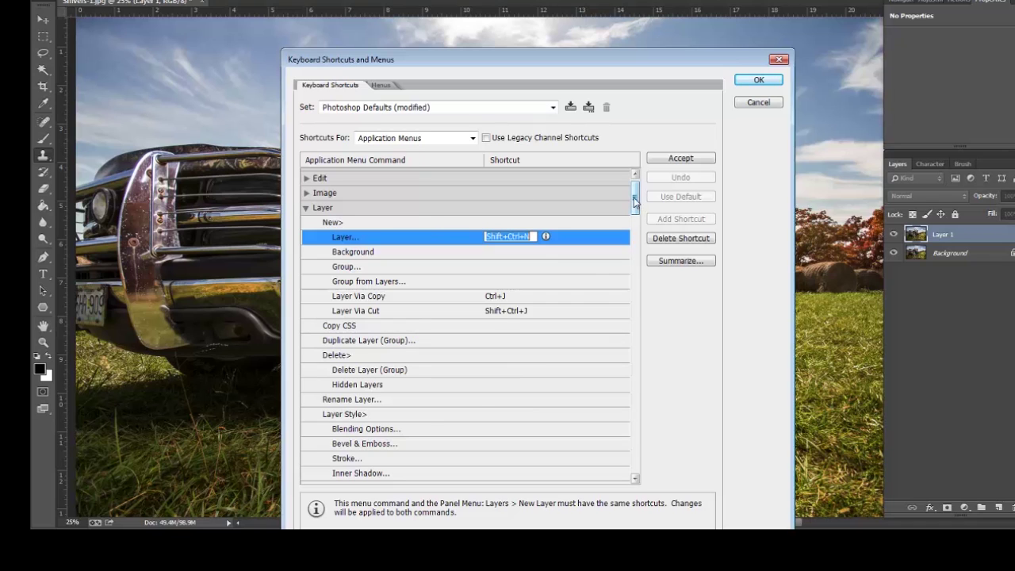
Collapse the Layer commands, look at the View commands, and collapse them too.
left_click(307, 209)
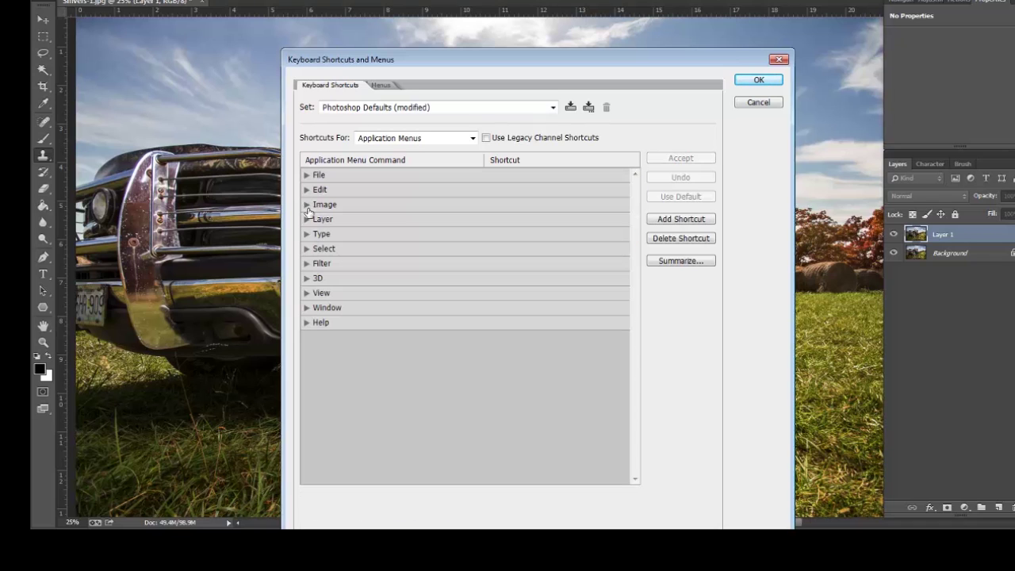
left_click(306, 293)
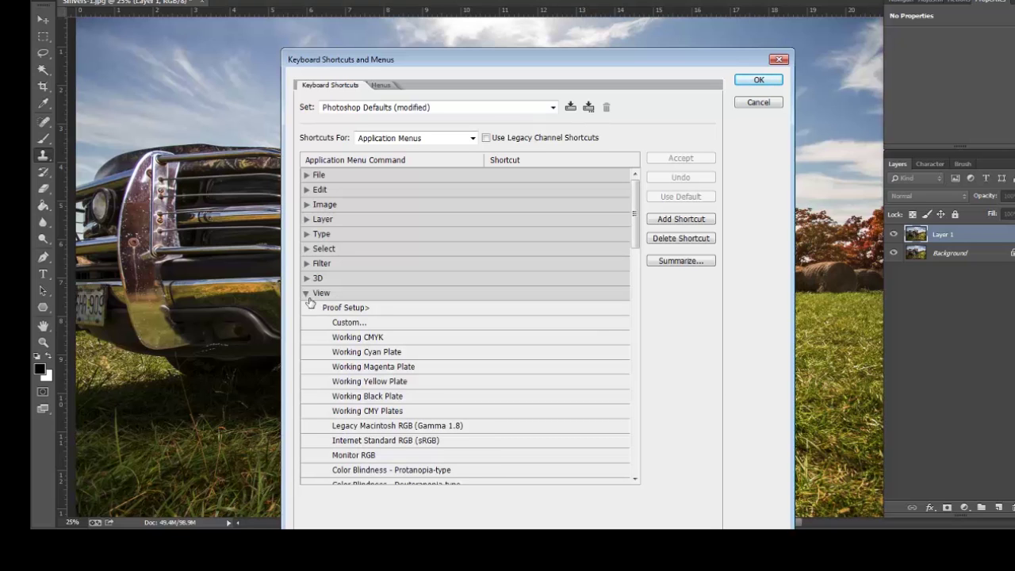
left_click(306, 294)
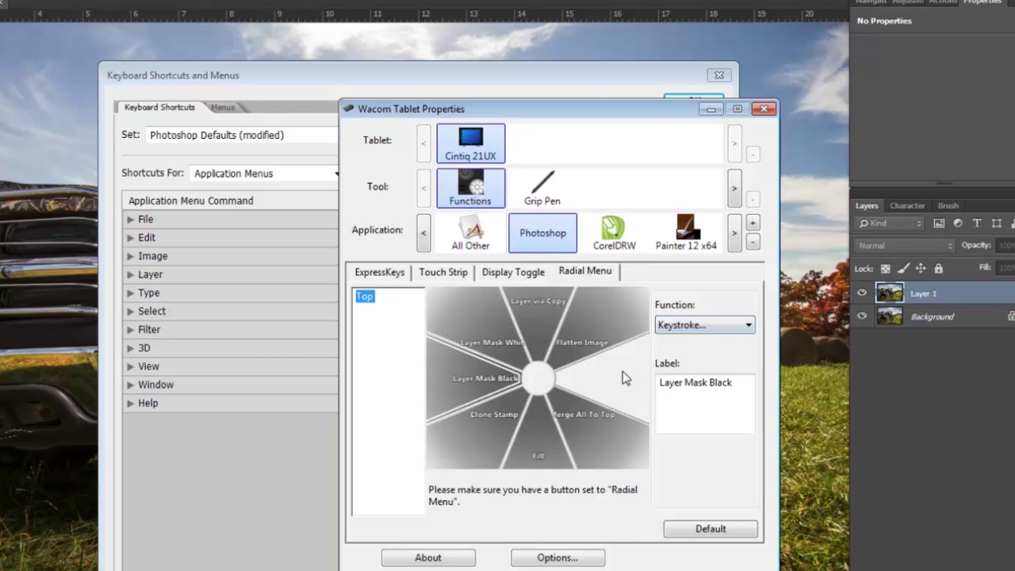
In Wacom Tablet Properties, try the Open/Run function for the radial menu's empty slice between Flatten Image and Merge All To Top, and cancel it.
left_click(692, 326)
left_click(696, 338)
left_click(698, 326)
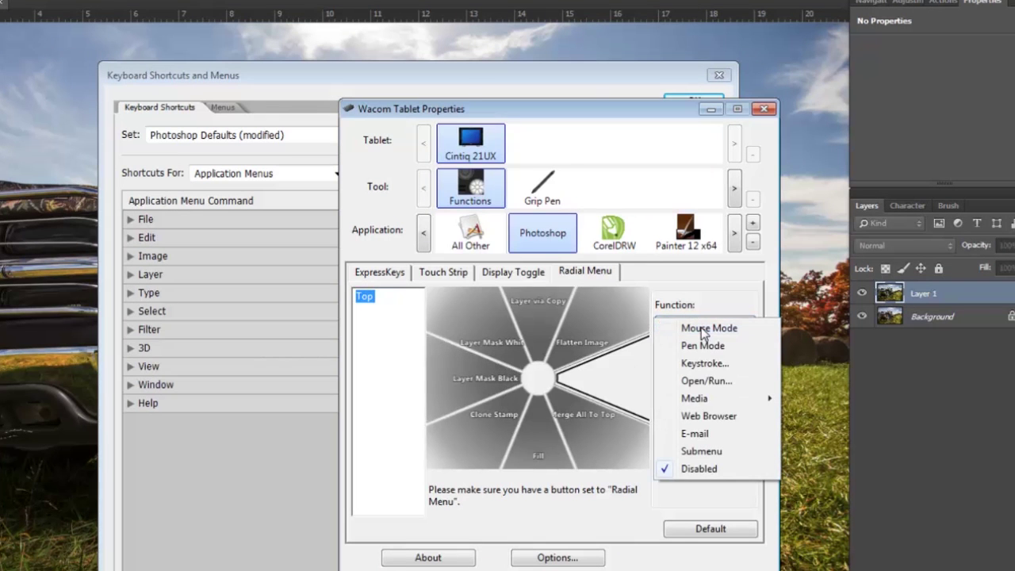
left_click(704, 383)
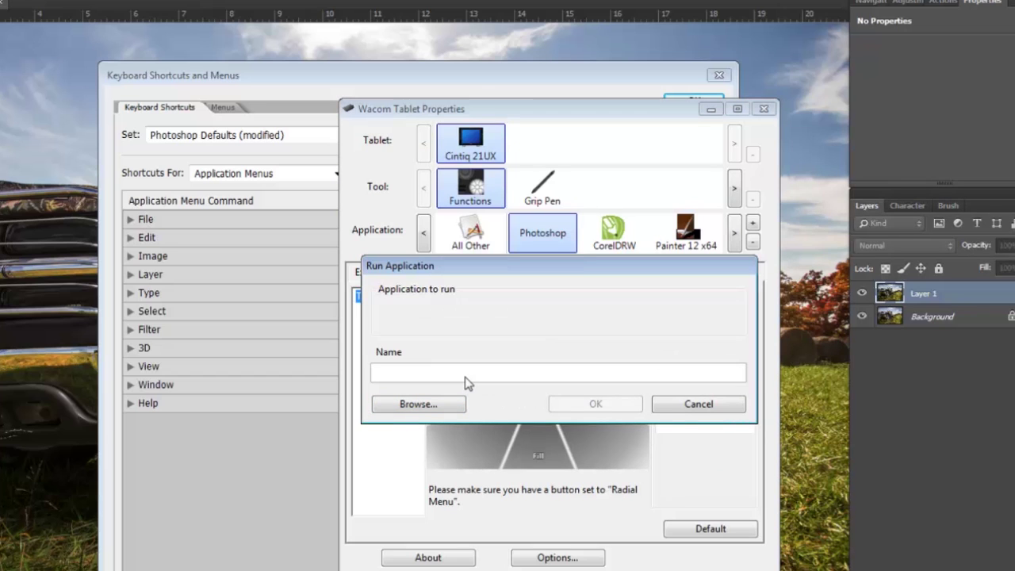
left_click(680, 406)
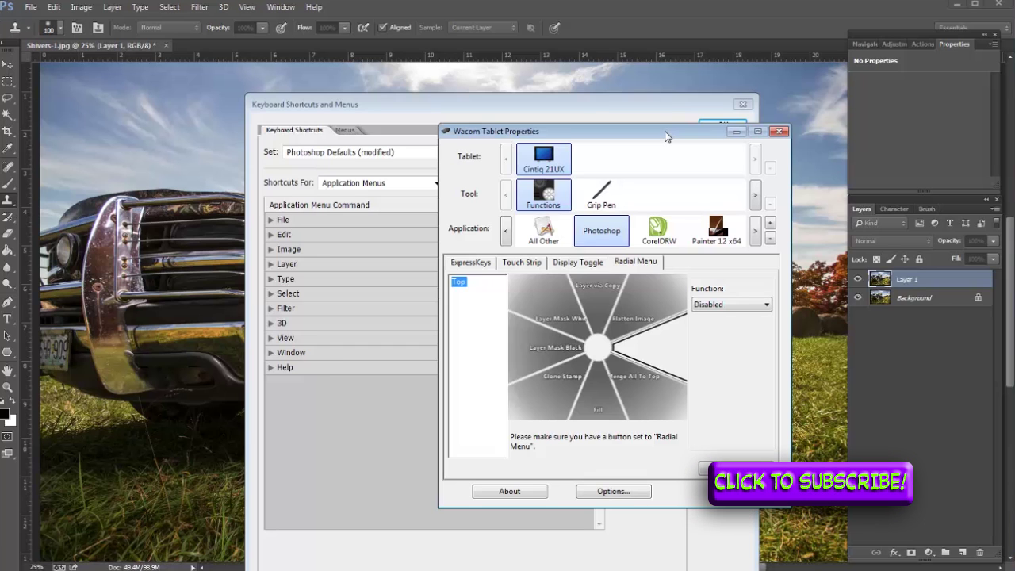
left_click_drag(666, 137, 530, 183)
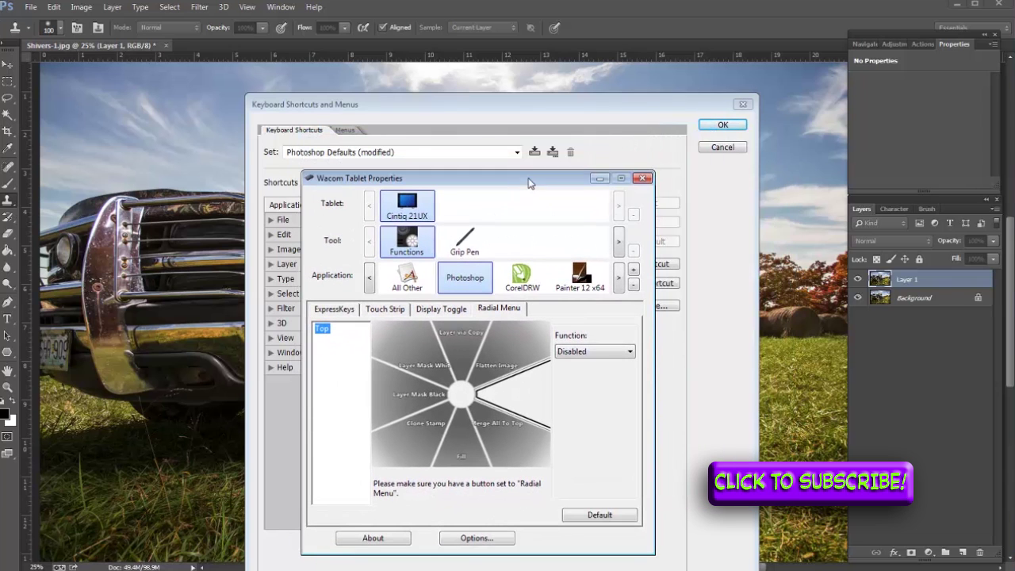